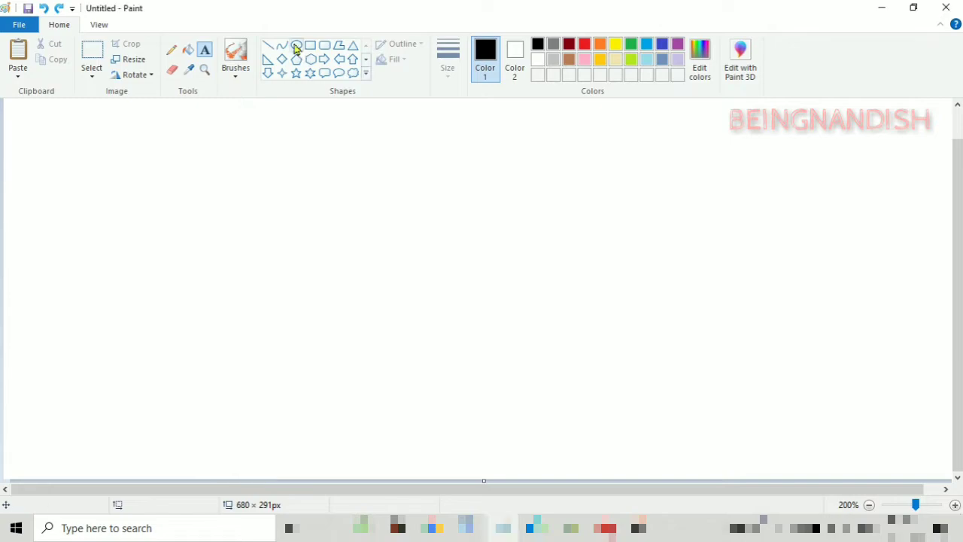
# - Draw two ovals side by side, changing the outline to the second-thinnest width between them, and add a hexagon beside them
pyautogui.moveTo(313, 129); pyautogui.dragTo(449, 268)
pyautogui.click(448, 60)
pyautogui.click(464, 124)
pyautogui.moveTo(522, 150)
pyautogui.mouseDown()
pyautogui.moveTo(574, 213)
pyautogui.moveTo(638, 264)
pyautogui.mouseUp()
pyautogui.click(311, 60)
pyautogui.moveTo(677, 150); pyautogui.dragTo(808, 293)
# - Undo the hexagon and both ovals so the canvas is blank
pyautogui.click(44, 8)
pyautogui.click(43, 9)
pyautogui.click(46, 11)
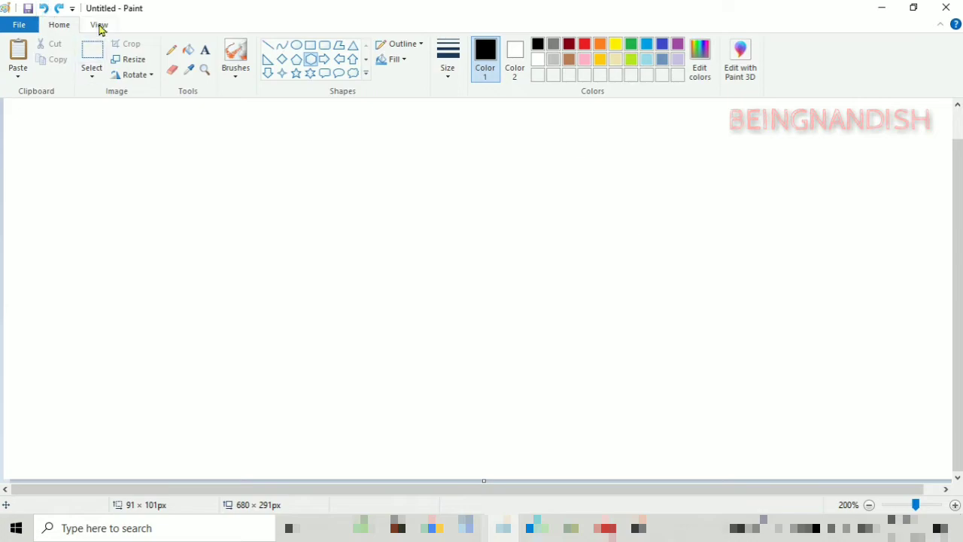
# - Enlarge the canvas to about 1360 × 571 px by stretching it from its corner
pyautogui.click(100, 28)
pyautogui.click(58, 67)
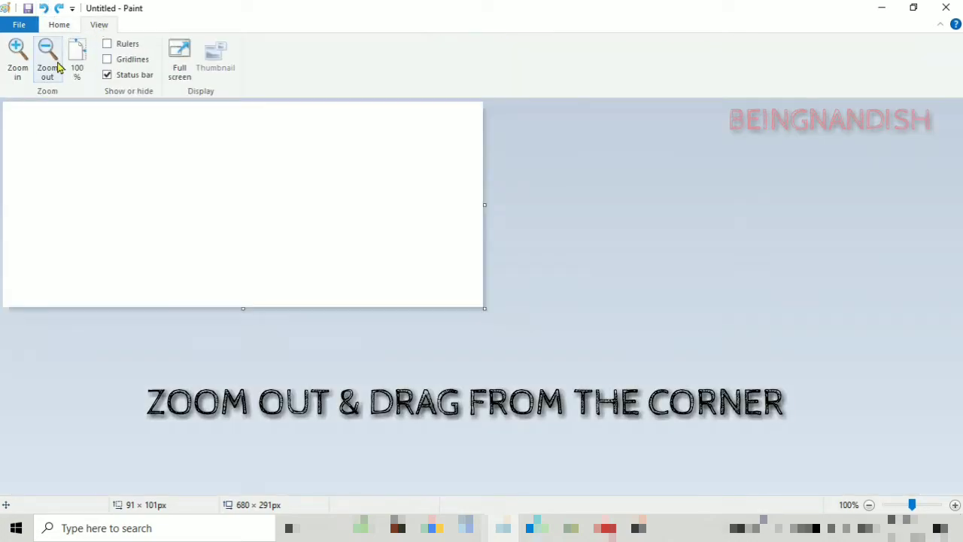
pyautogui.moveTo(486, 308); pyautogui.dragTo(907, 504)
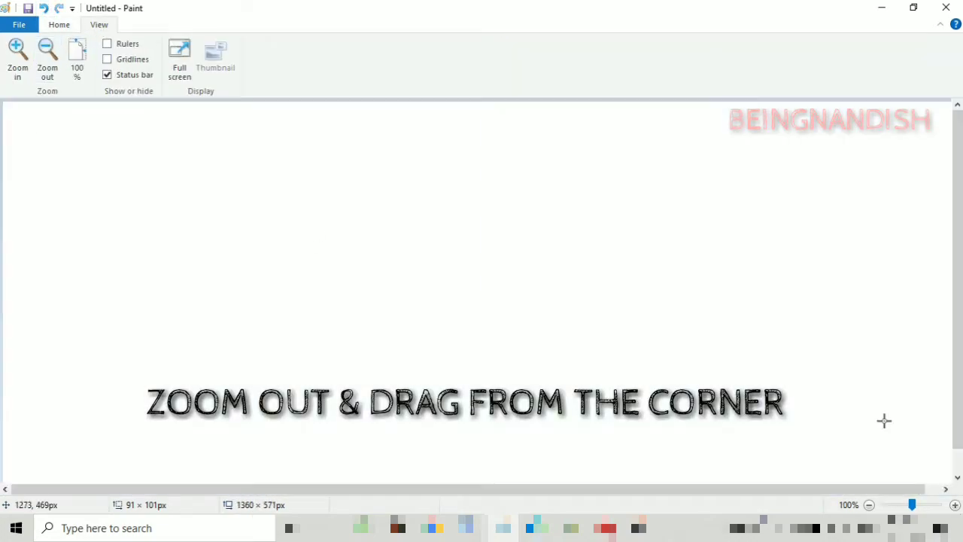
# - Draw a circle about 98 × 100 px and a heart about 110 × 107 px beside it in the upper part of the canvas
pyautogui.click(60, 25)
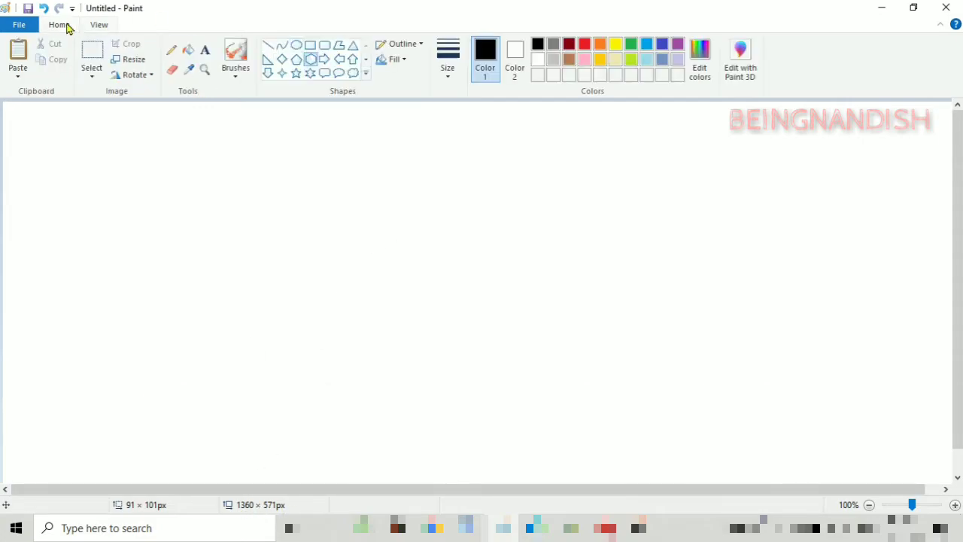
pyautogui.moveTo(208, 151); pyautogui.dragTo(279, 222)
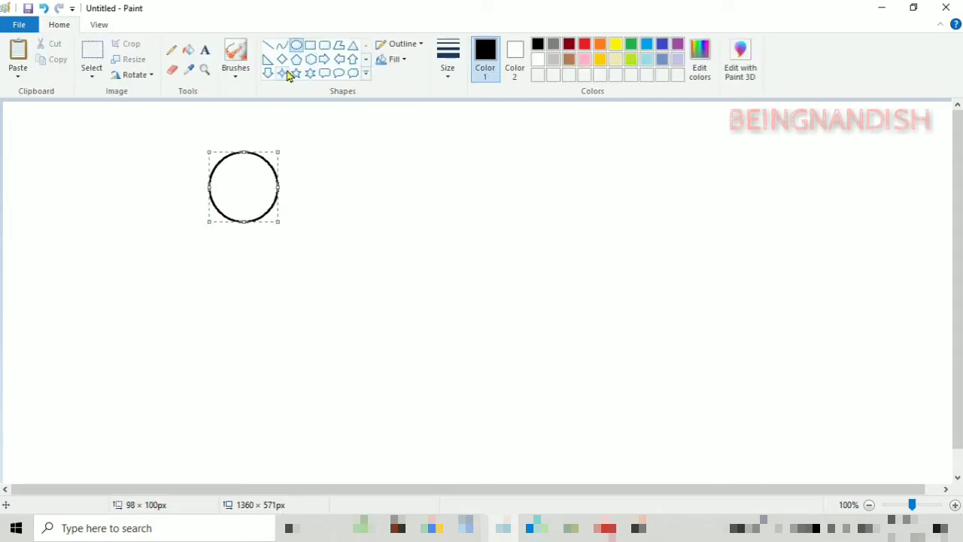
pyautogui.click(62, 26)
pyautogui.click(366, 74)
pyautogui.click(270, 89)
pyautogui.moveTo(328, 156); pyautogui.dragTo(397, 227)
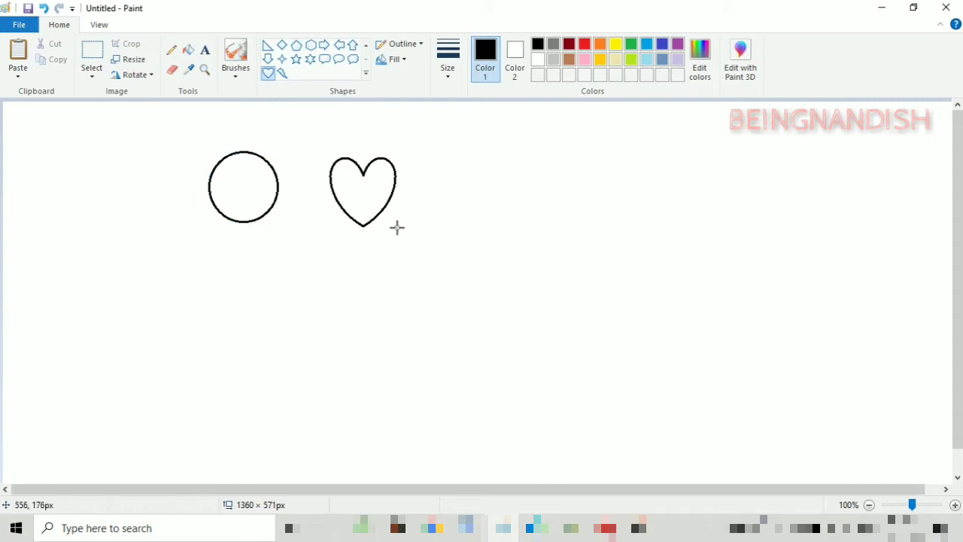
# - Enlarge the canvas from its corner to about 2716 × 1122 px
pyautogui.click(99, 25)
pyautogui.click(47, 57)
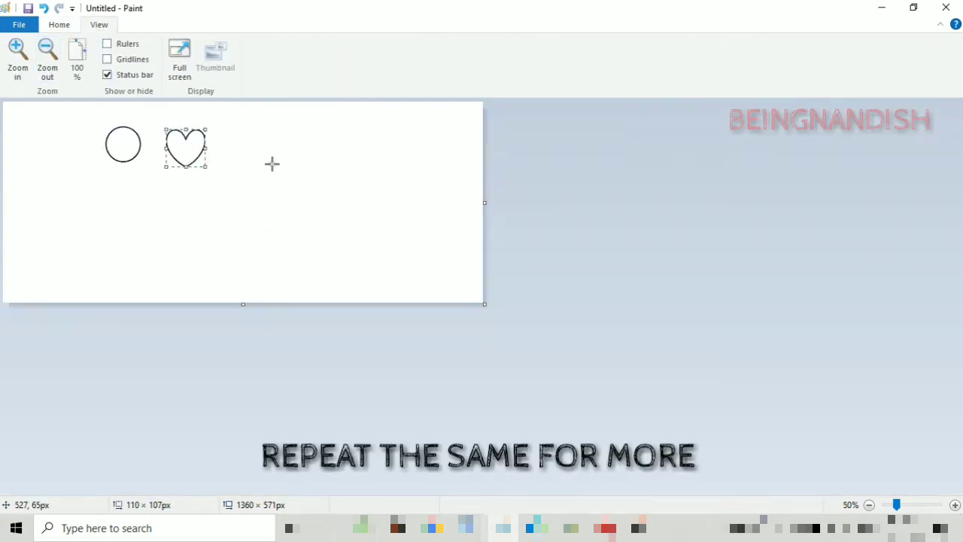
pyautogui.moveTo(484, 306); pyautogui.dragTo(957, 503)
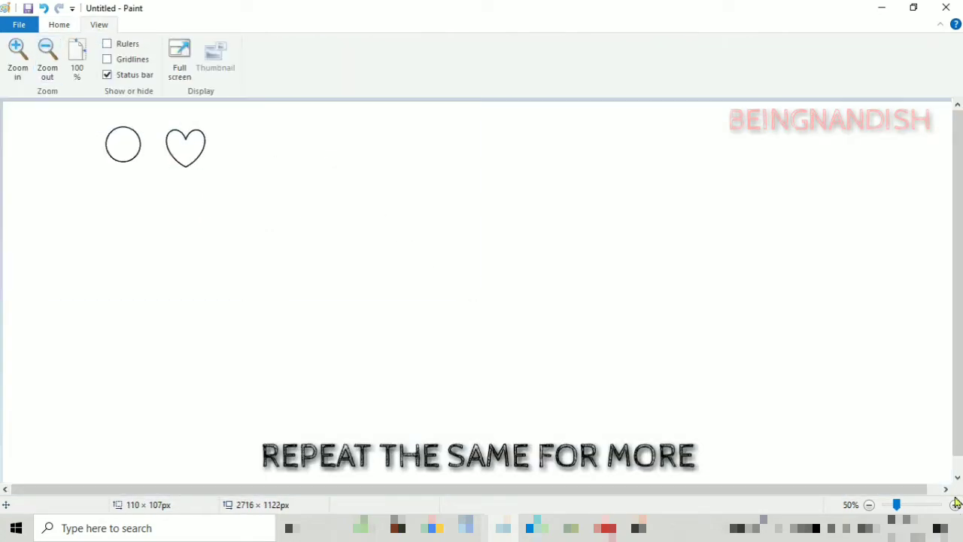
# - Draw a left-pointing arrow to the right of the heart and a larger circle below and left of the arrow
pyautogui.click(60, 25)
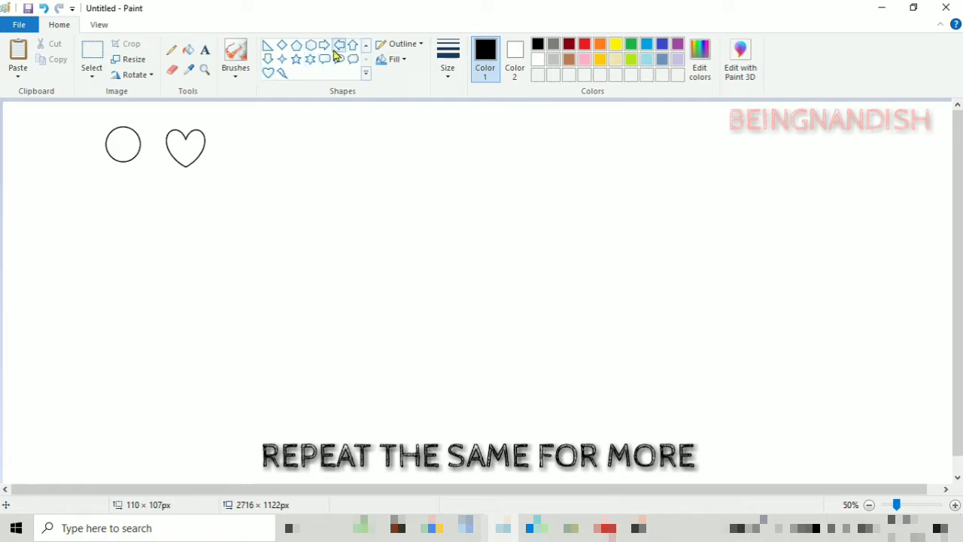
pyautogui.click(336, 57)
pyautogui.moveTo(340, 153); pyautogui.dragTo(422, 198)
pyautogui.click(366, 45)
pyautogui.click(297, 45)
pyautogui.moveTo(243, 194); pyautogui.dragTo(331, 279)
# - Set the outline to the thickest width and draw another circle below and right of the arrow
pyautogui.click(444, 57)
pyautogui.click(444, 197)
pyautogui.moveTo(416, 226); pyautogui.dragTo(493, 299)
pyautogui.click(376, 255)
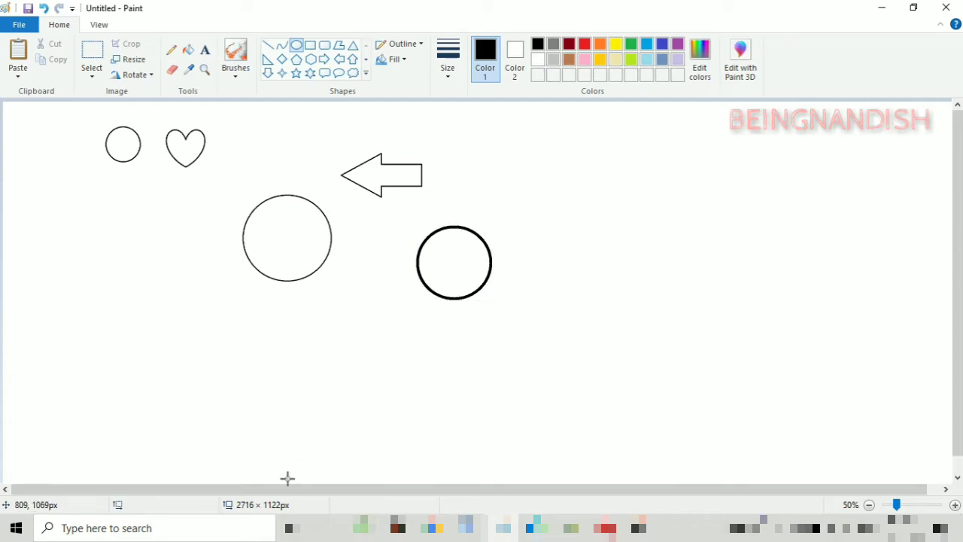
# - Stretch the canvas from its corner to about 5416 × 2268 px
pyautogui.click(98, 24)
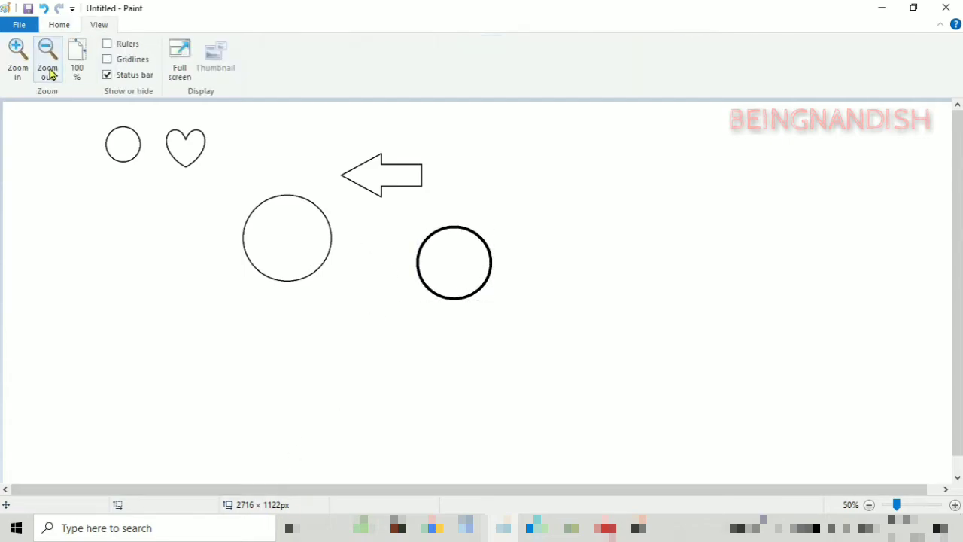
pyautogui.click(48, 57)
pyautogui.moveTo(485, 300); pyautogui.dragTo(956, 505)
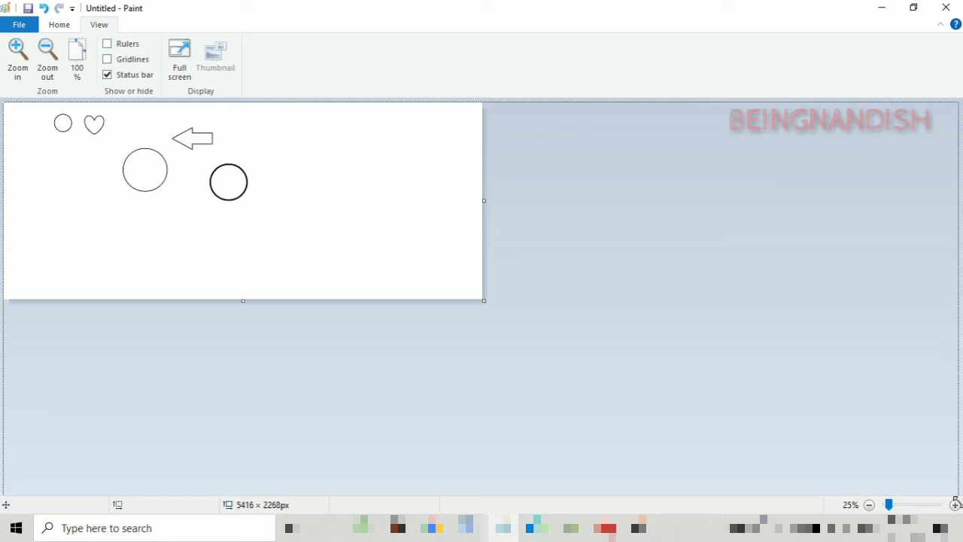
# - Draw a pentagon to the right of the existing shapes and a five-point star beside it
pyautogui.scroll(1, 267, 61)
pyautogui.click(296, 60)
pyautogui.moveTo(327, 149); pyautogui.dragTo(396, 217)
pyautogui.click(296, 73)
pyautogui.moveTo(477, 153)
pyautogui.mouseDown()
pyautogui.moveTo(541, 212)
pyautogui.moveTo(534, 228)
pyautogui.moveTo(553, 237)
pyautogui.mouseUp()
# - Draw a circle about 401 × 409 px to the right of the star with the second-thinnest outline width
pyautogui.click(296, 46)
pyautogui.moveTo(596, 139); pyautogui.dragTo(667, 212)
pyautogui.click(448, 59)
pyautogui.click(482, 142)
pyautogui.click(448, 59)
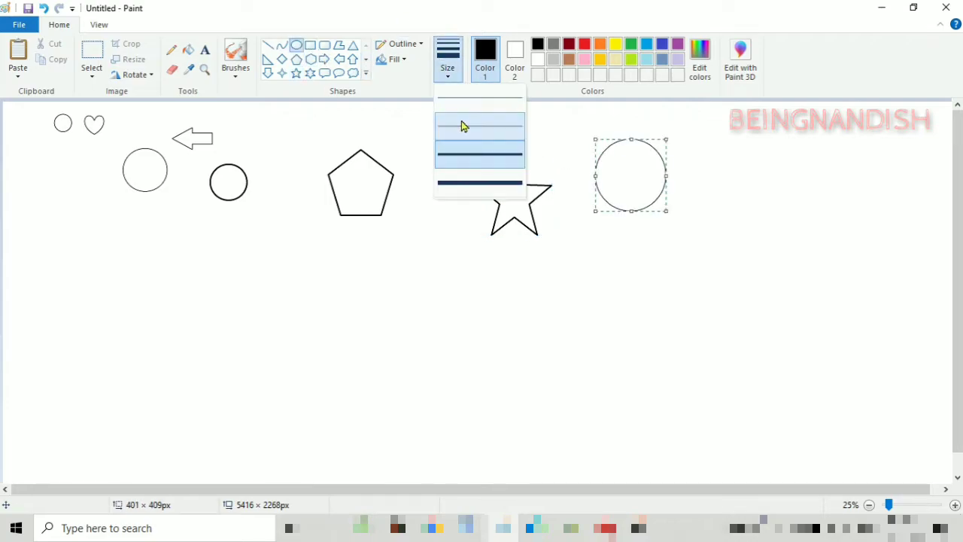
pyautogui.click(464, 116)
pyautogui.click(692, 167)
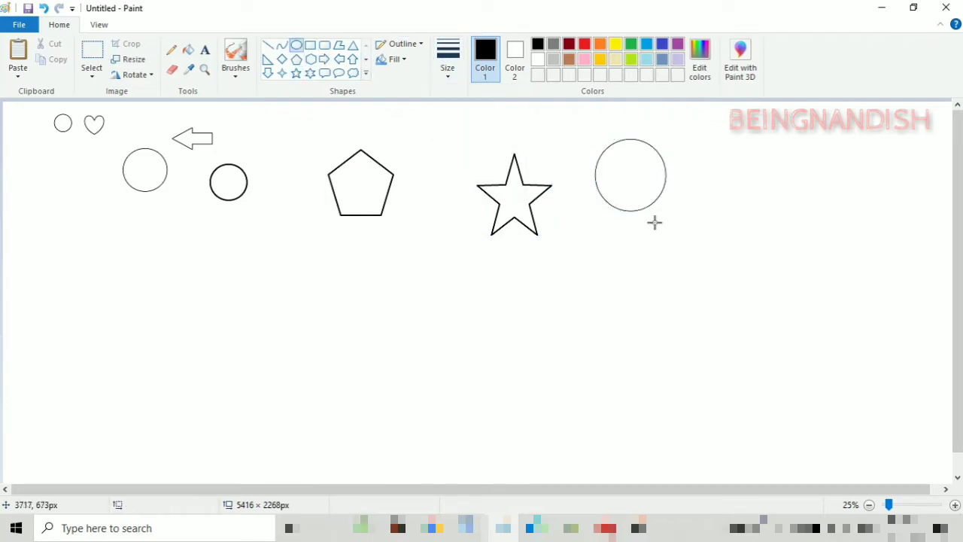
# - Extend the canvas from its corner to about 10840 × 4488 px
pyautogui.click(98, 24)
pyautogui.click(48, 61)
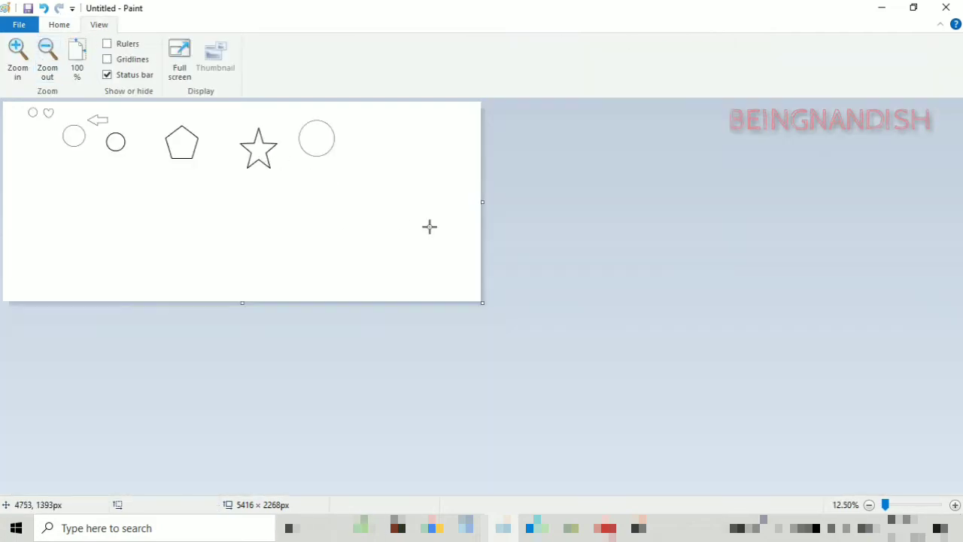
pyautogui.moveTo(482, 303); pyautogui.dragTo(961, 499)
# - Draw a rounded rectangle, a flat oval and a large circle in the empty canvas area using the second-thickest outline width
pyautogui.click(59, 24)
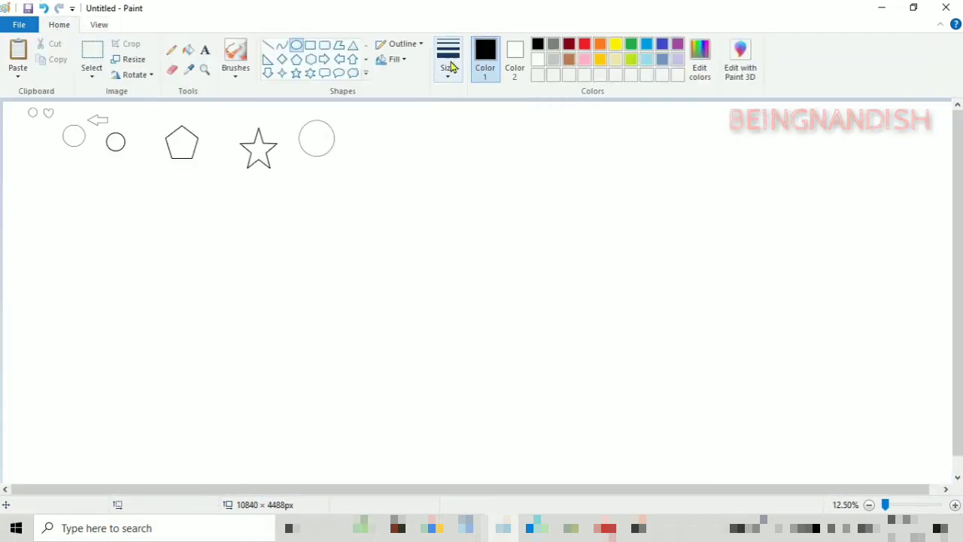
pyautogui.click(450, 66)
pyautogui.click(445, 146)
pyautogui.click(325, 45)
pyautogui.moveTo(389, 126); pyautogui.dragTo(469, 182)
pyautogui.moveTo(329, 197); pyautogui.dragTo(396, 219)
pyautogui.moveTo(484, 206); pyautogui.dragTo(571, 296)
pyautogui.click(618, 195)
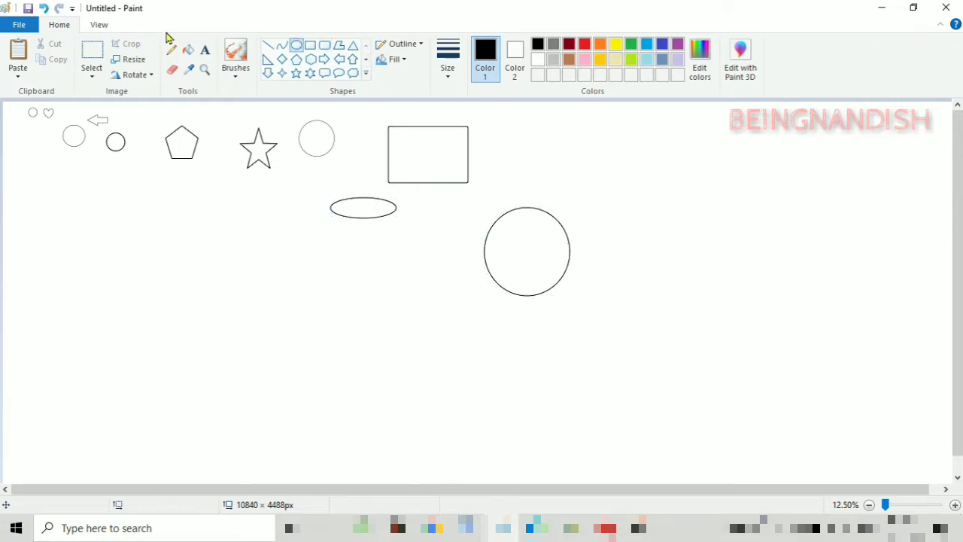
pyautogui.click(98, 24)
pyautogui.click(60, 26)
pyautogui.click(97, 26)
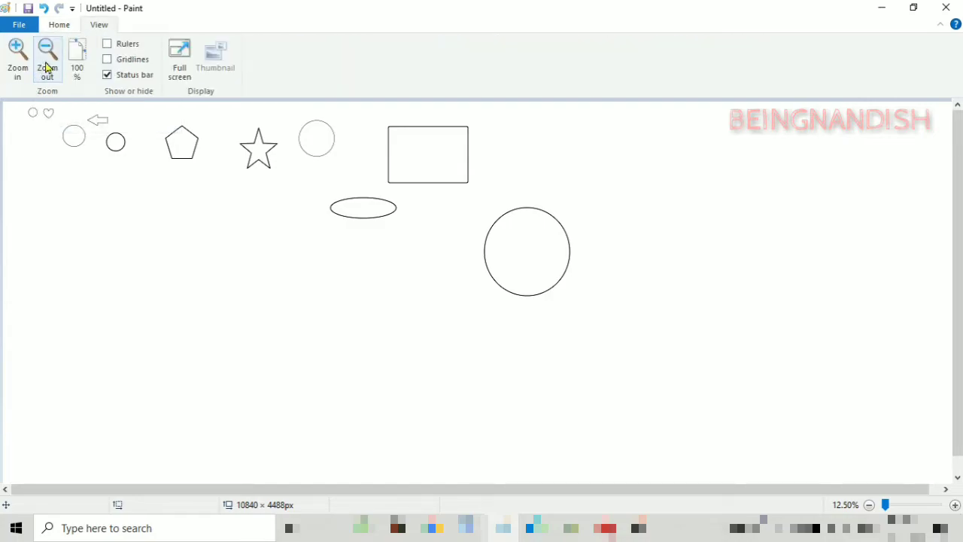
# - Undo the last six shapes, from the large circle back to the pentagon, along with the last two canvas enlargements
pyautogui.click(44, 8)
pyautogui.click(44, 8)
pyautogui.click(43, 9)
pyautogui.click(44, 9)
pyautogui.click(44, 9)
pyautogui.click(44, 8)
pyautogui.click(44, 8)
pyautogui.click(44, 9)
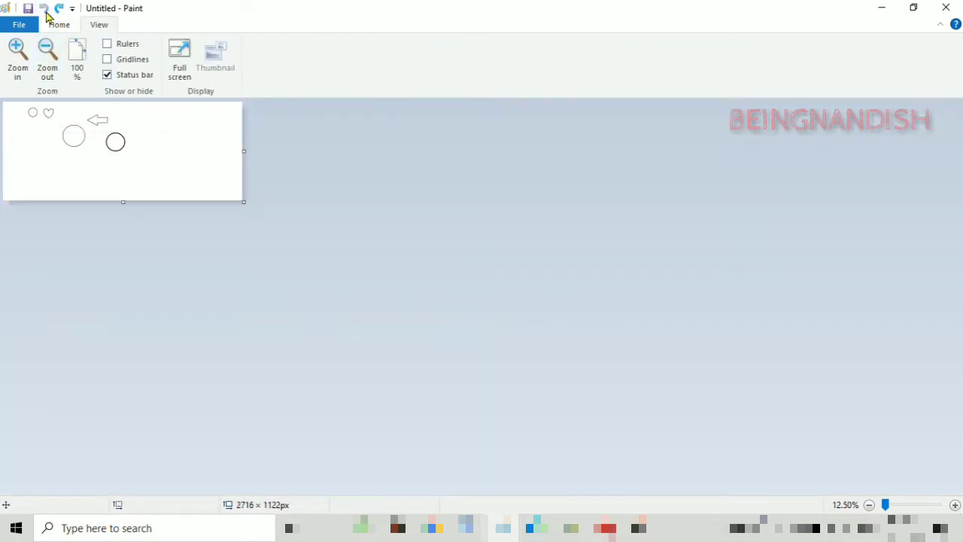
# - Select all the remaining shapes on the canvas and delete them
pyautogui.click(18, 54)
pyautogui.click(18, 54)
pyautogui.click(59, 25)
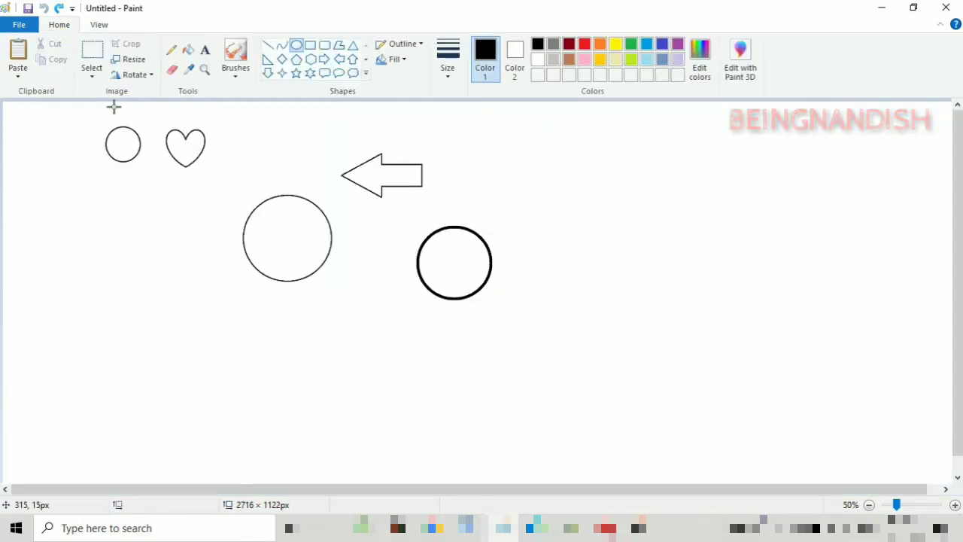
pyautogui.moveTo(97, 112); pyautogui.dragTo(533, 323)
pyautogui.press('Delete')
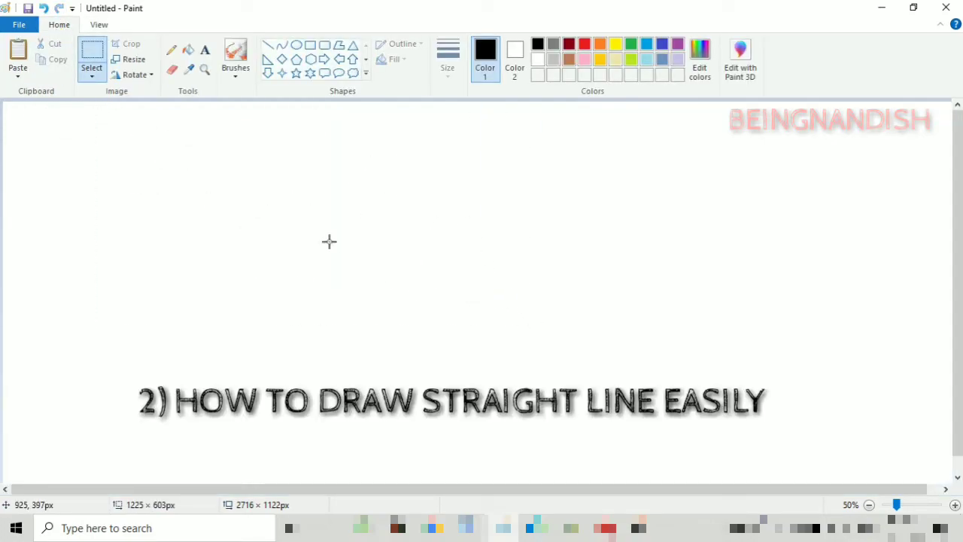
# - Draw a horizontal line about 1855 px long, a slanted line above it and another horizontal line with the Line tool
pyautogui.click(267, 47)
pyautogui.moveTo(132, 362); pyautogui.dragTo(788, 361)
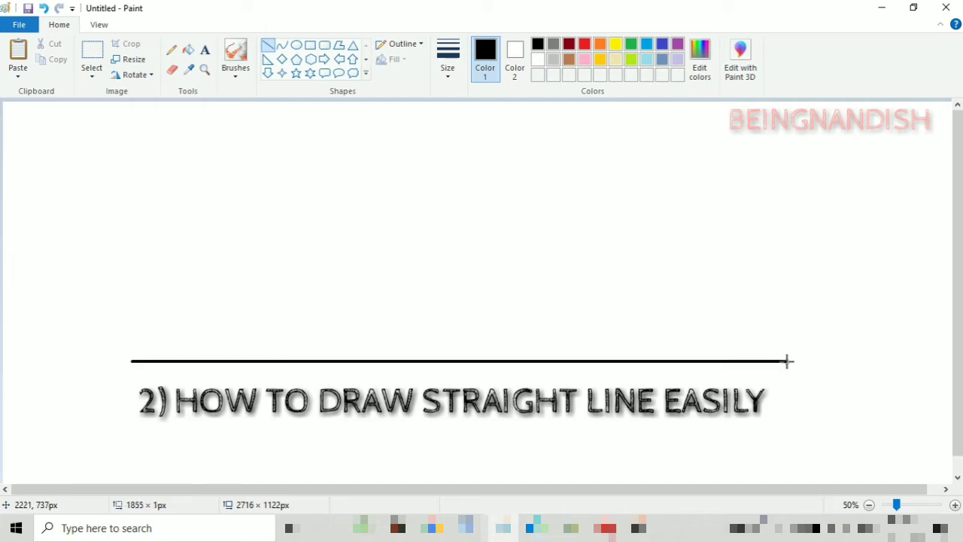
pyautogui.moveTo(148, 338); pyautogui.dragTo(463, 175)
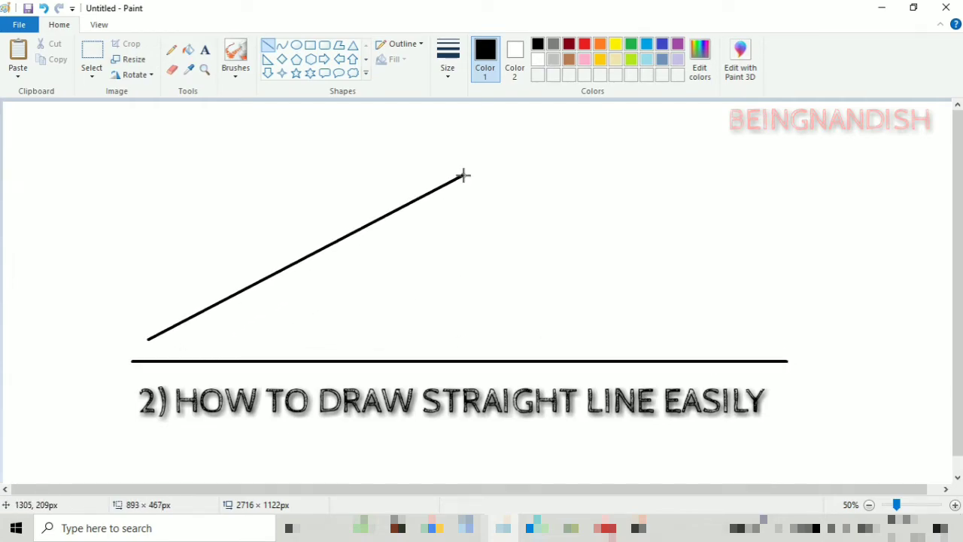
pyautogui.moveTo(335, 299); pyautogui.dragTo(853, 299)
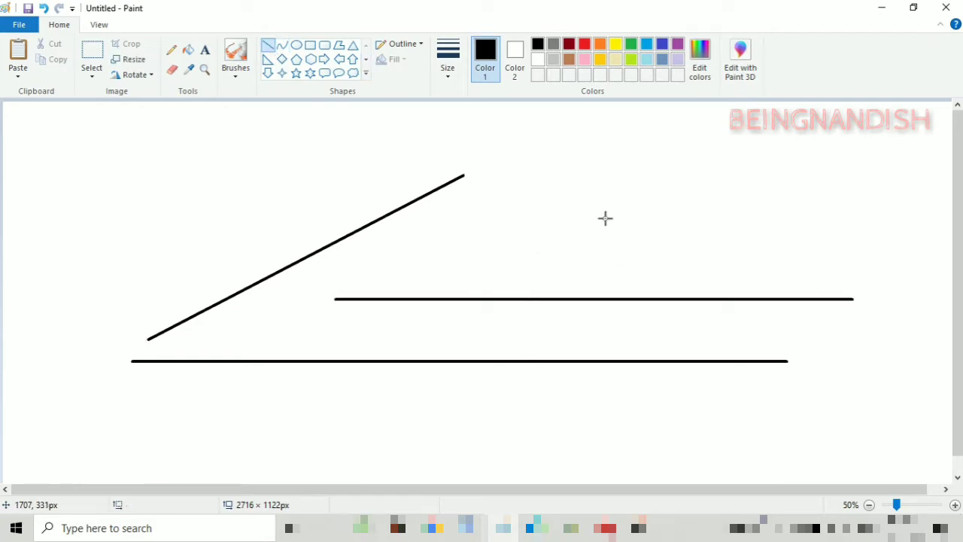
# - Undo the three freely drawn lines
pyautogui.click(43, 8)
pyautogui.click(44, 8)
pyautogui.click(44, 8)
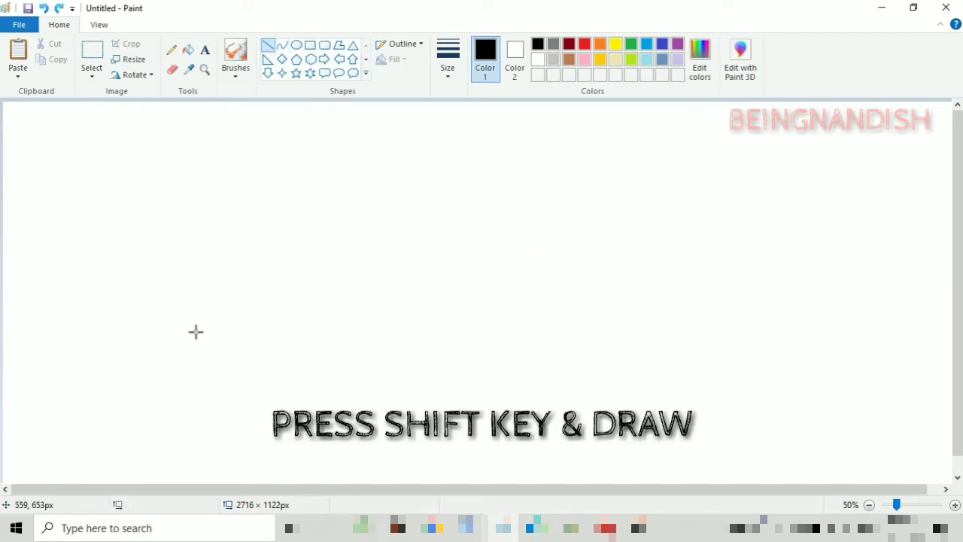
# - Draw three constrained horizontal lines one above another, reducing the line thickness after the first; make the upper two about 1913 and 1865 px long
pyautogui.moveTo(193, 325); pyautogui.dragTo(757, 345)
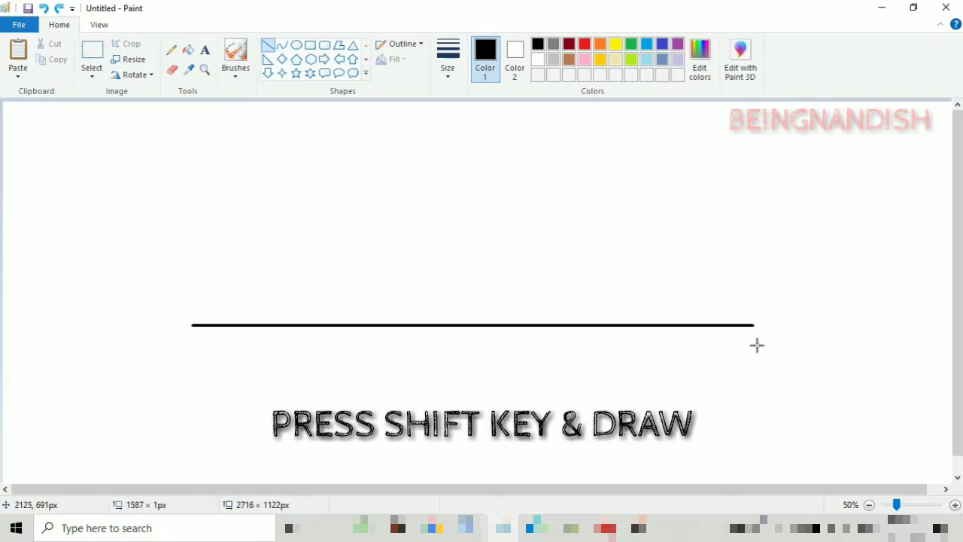
pyautogui.click(447, 52)
pyautogui.click(464, 155)
pyautogui.click(448, 52)
pyautogui.click(462, 146)
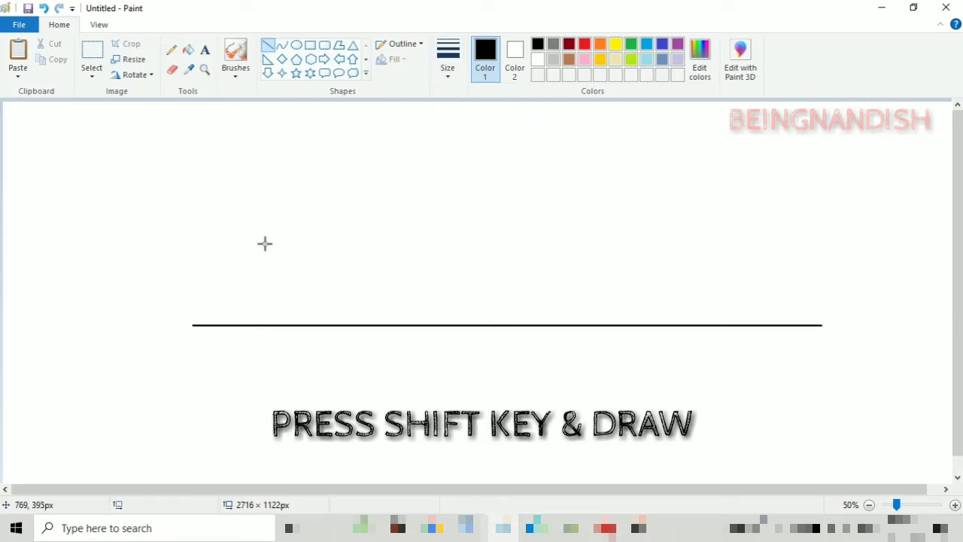
pyautogui.moveTo(308, 262); pyautogui.dragTo(653, 259)
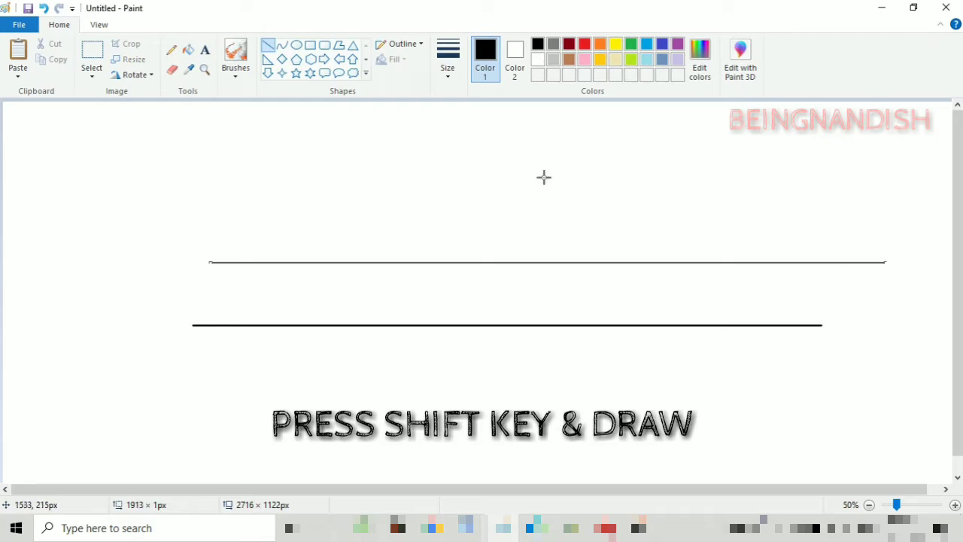
pyautogui.moveTo(221, 195); pyautogui.dragTo(878, 169)
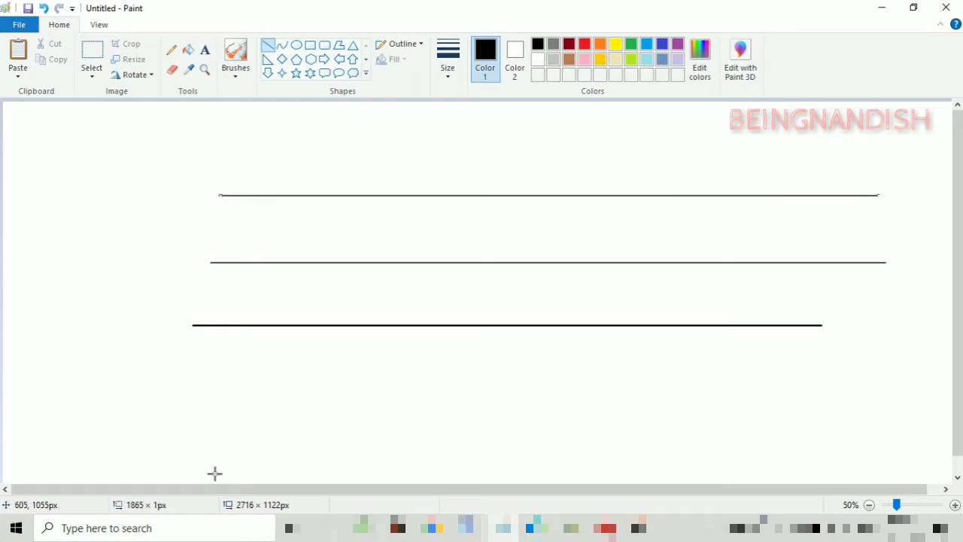
# - Draw three constrained 45-degree lines across the horizontals, one rising and two falling, the last about 892 × 892 px
pyautogui.moveTo(199, 432); pyautogui.dragTo(452, 190)
pyautogui.moveTo(308, 139); pyautogui.dragTo(586, 414)
pyautogui.moveTo(194, 162)
pyautogui.mouseDown()
pyautogui.moveTo(460, 338)
pyautogui.moveTo(509, 475)
pyautogui.mouseUp()
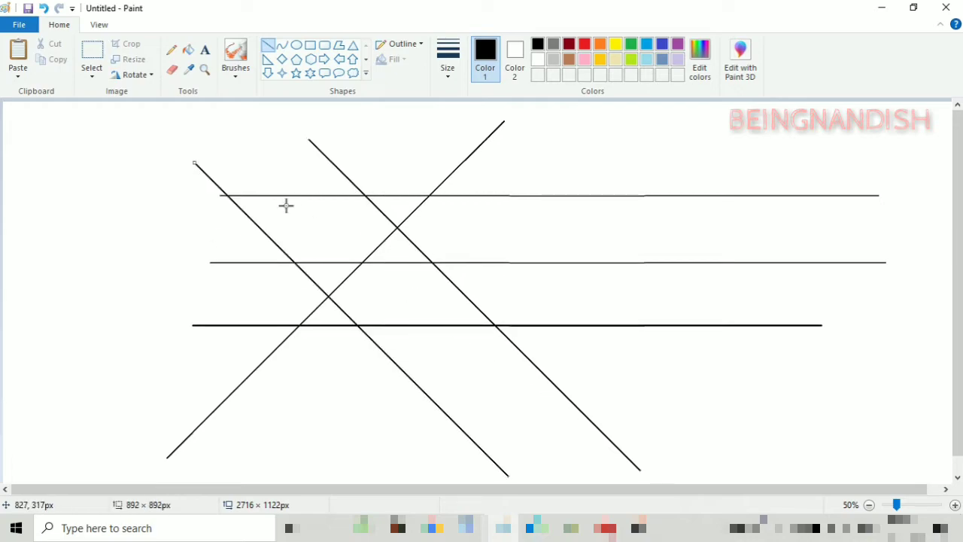
# - Undo all three diagonal and three horizontal lines
pyautogui.click(49, 12)
pyautogui.click(49, 12)
pyautogui.click(49, 12)
pyautogui.click(49, 12)
pyautogui.click(49, 12)
pyautogui.click(49, 12)
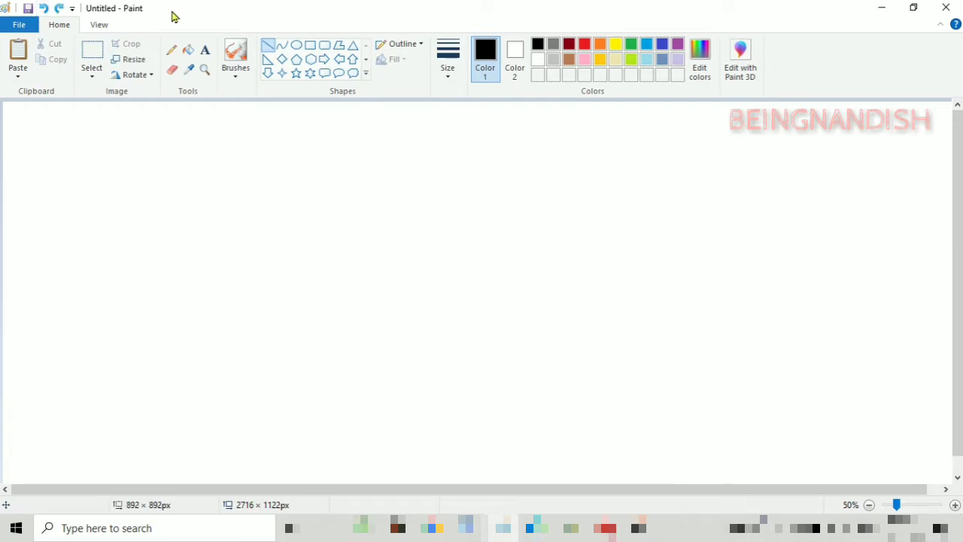
# - Draw an unconstrained oval about 159 × 149 px, a five-point star and a heart about 263 × 181 px in a row
pyautogui.click(296, 44)
pyautogui.moveTo(224, 179); pyautogui.dragTo(282, 233)
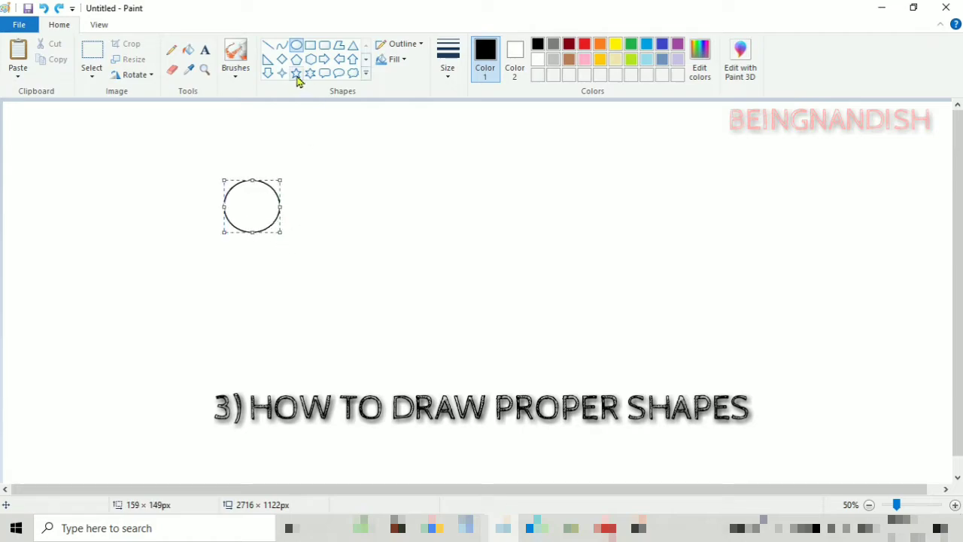
pyautogui.click(295, 73)
pyautogui.moveTo(320, 173); pyautogui.dragTo(399, 243)
pyautogui.click(366, 60)
pyautogui.click(269, 73)
pyautogui.moveTo(428, 160); pyautogui.dragTo(520, 227)
# - Undo the heart and the star
pyautogui.click(44, 8)
pyautogui.click(44, 9)
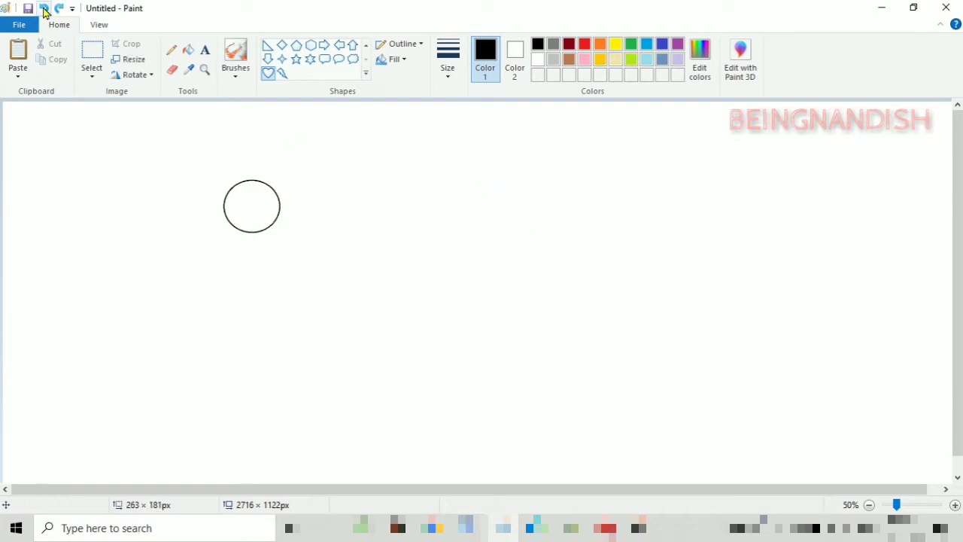
# - Choose a thicker outline and draw two properly proportioned concentric circles, the smaller one inside the larger
pyautogui.click(366, 45)
pyautogui.click(296, 45)
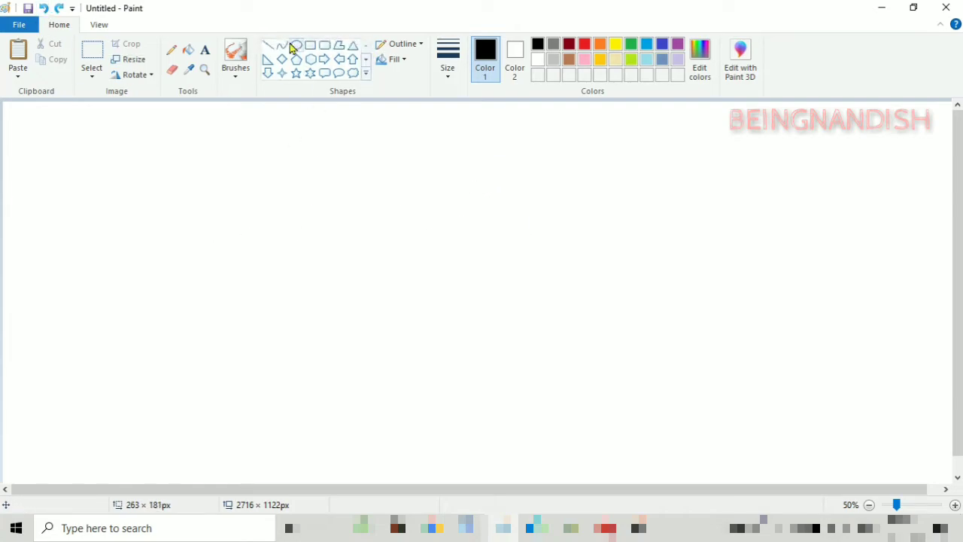
pyautogui.click(448, 60)
pyautogui.click(468, 158)
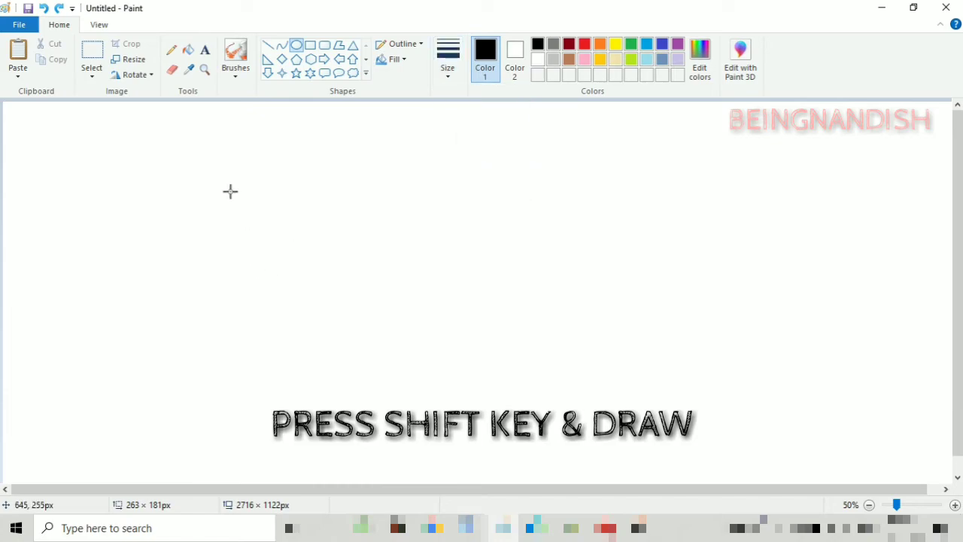
pyautogui.moveTo(230, 191); pyautogui.dragTo(372, 318)
pyautogui.moveTo(248, 214); pyautogui.dragTo(347, 302)
# - Draw two nested proportioned five-point stars beside the circles, the outer one about 481 × 481 px
pyautogui.click(296, 73)
pyautogui.moveTo(412, 186); pyautogui.dragTo(542, 315)
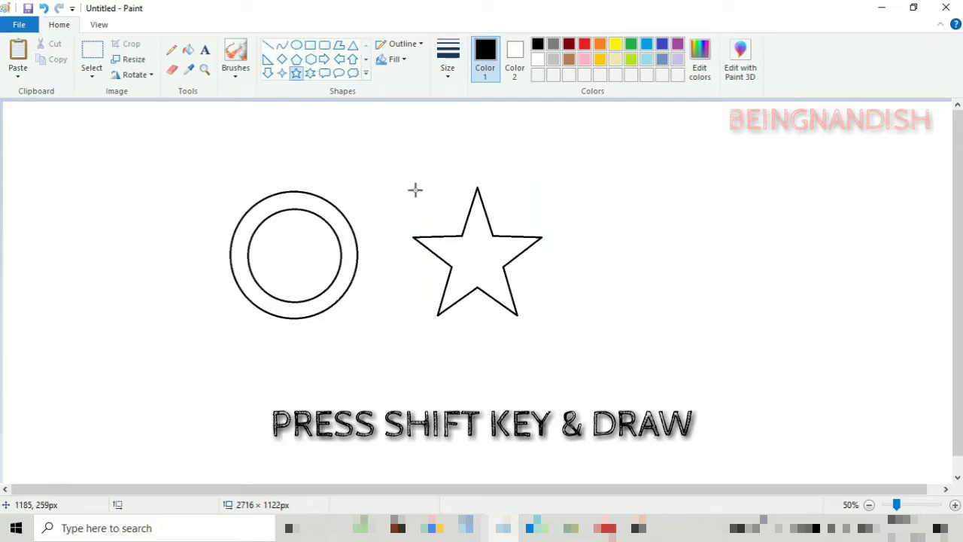
pyautogui.moveTo(392, 165); pyautogui.dragTo(604, 334)
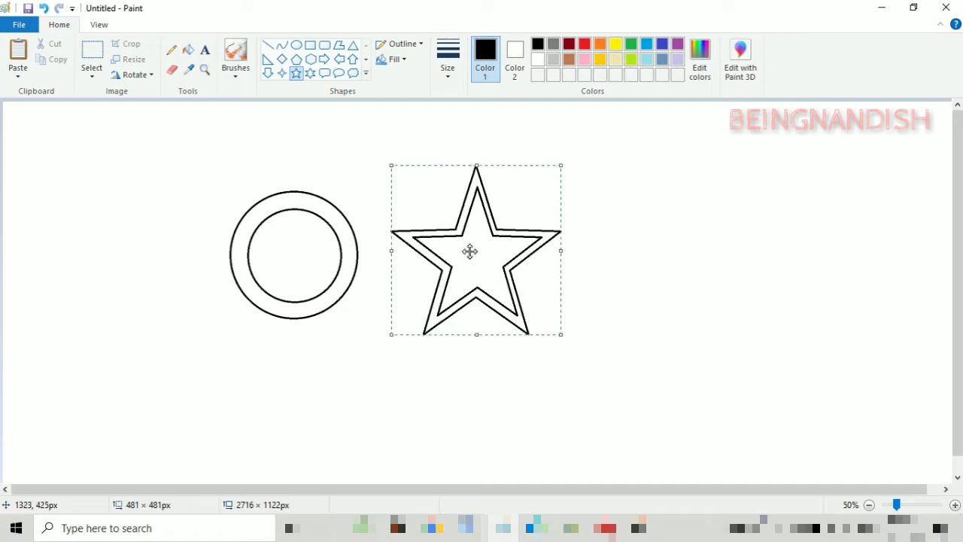
pyautogui.moveTo(470, 252); pyautogui.dragTo(471, 250)
# - Draw a properly proportioned heart to the right of the stars and deselect it
pyautogui.click(367, 74)
pyautogui.click(269, 88)
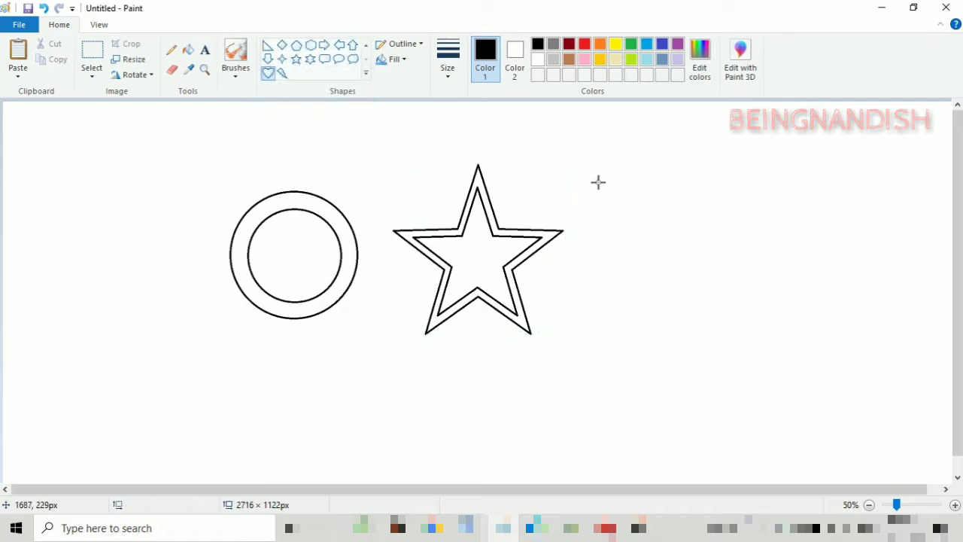
pyautogui.moveTo(598, 181); pyautogui.dragTo(810, 338)
pyautogui.click(612, 146)
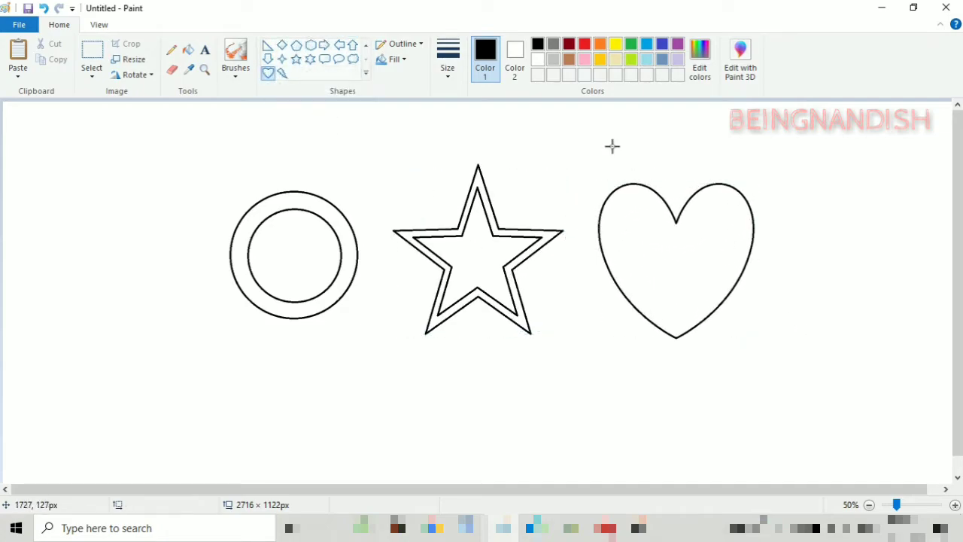
# - Undo the heart, both stars and both circles
pyautogui.click(43, 8)
pyautogui.click(43, 9)
pyautogui.click(43, 8)
pyautogui.click(43, 9)
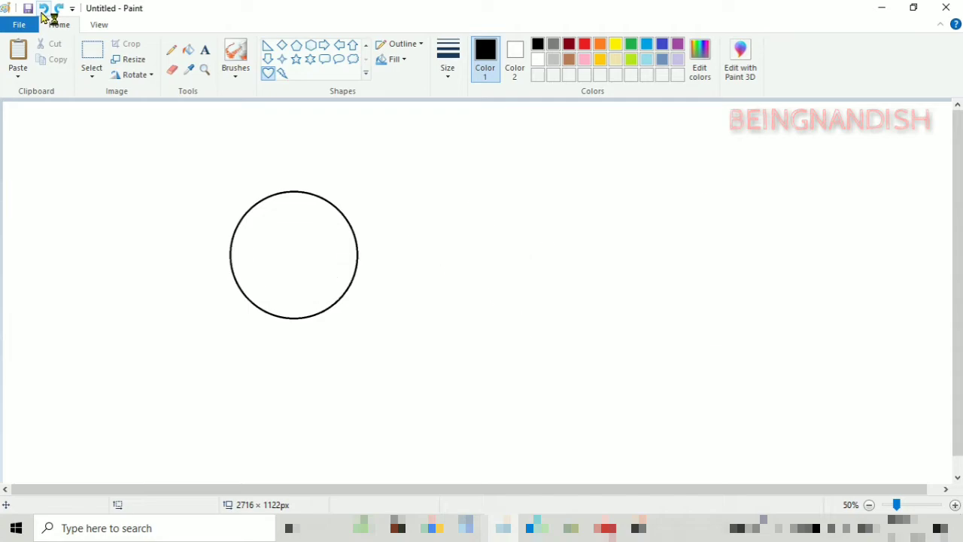
pyautogui.click(43, 9)
pyautogui.click(101, 25)
pyautogui.click(67, 25)
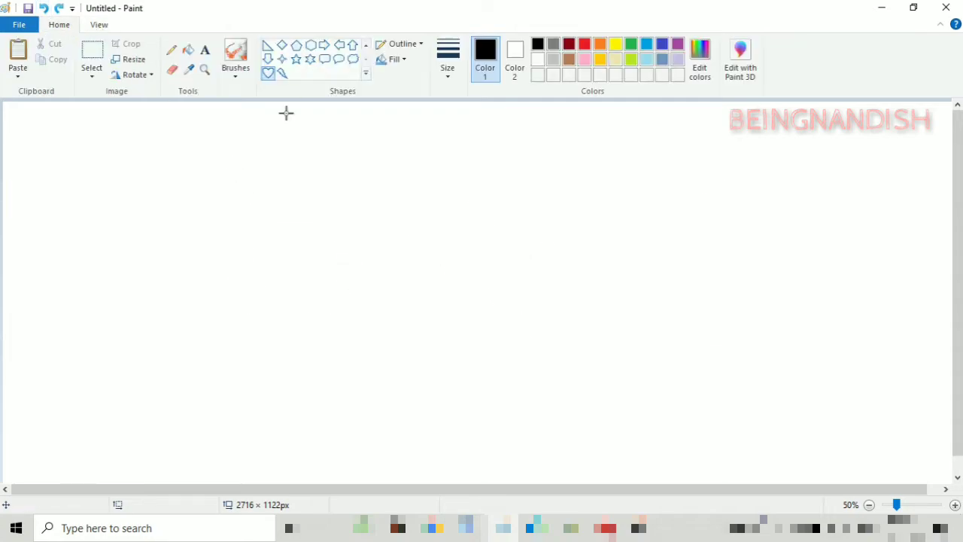
# - Draw a large proportioned circle and a smaller one about 223 × 223 px beside it, undoing the uneven oval attempt
pyautogui.scroll(1, 307, 59)
pyautogui.moveTo(262, 190); pyautogui.dragTo(379, 310)
pyautogui.click(285, 188)
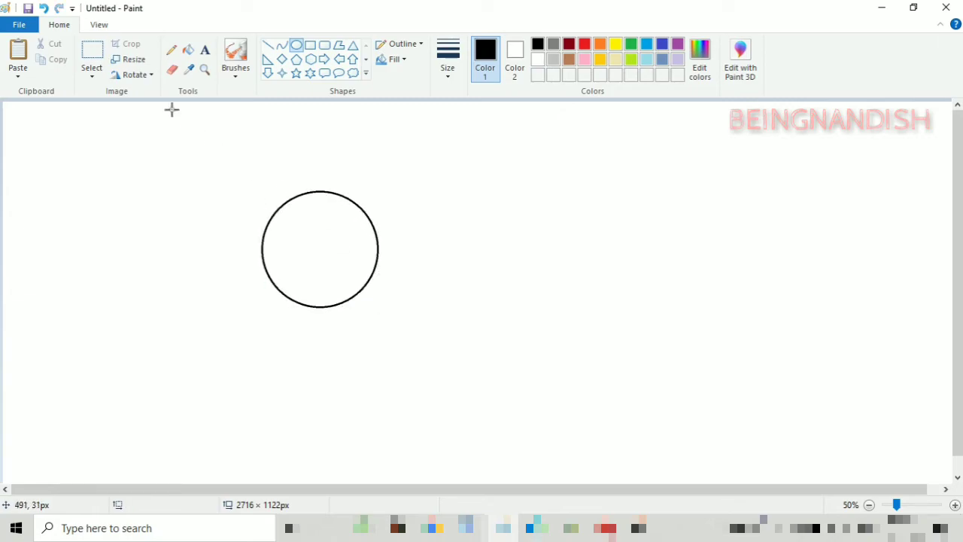
pyautogui.moveTo(452, 208); pyautogui.dragTo(524, 271)
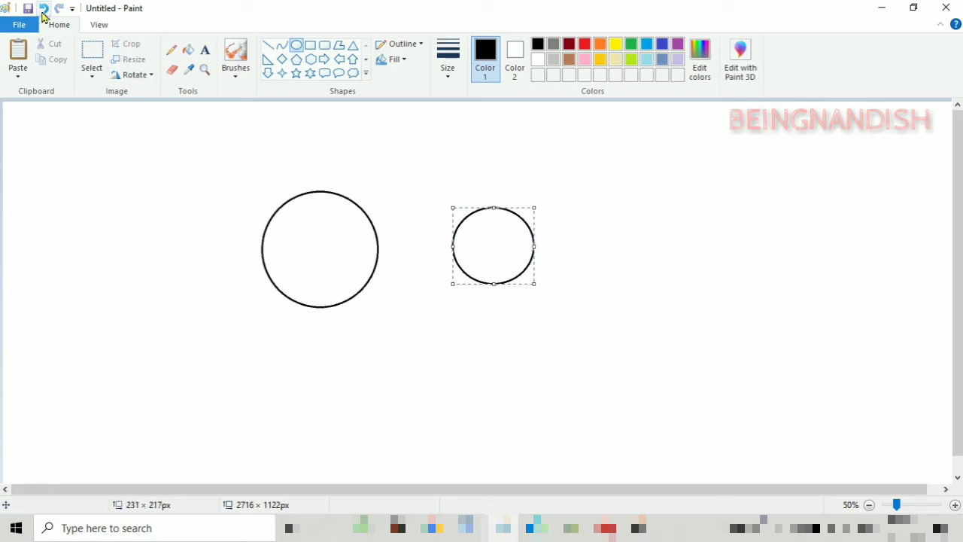
pyautogui.click(44, 8)
pyautogui.moveTo(467, 216); pyautogui.dragTo(546, 295)
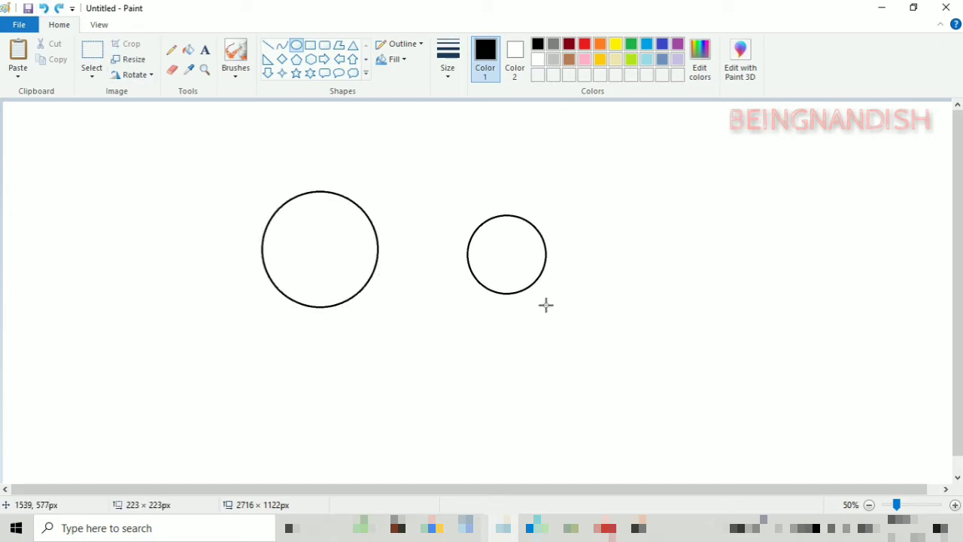
# - Cut the small circle, paste it and centre it inside the large circle, with transparent selection turned on
pyautogui.click(92, 53)
pyautogui.rightClick(525, 241)
pyautogui.click(538, 251)
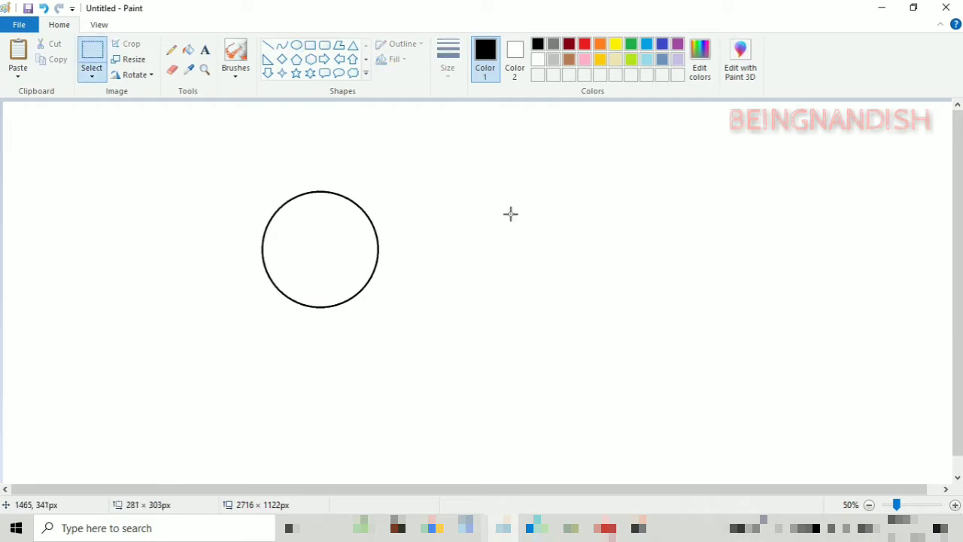
pyautogui.rightClick(420, 119)
pyautogui.click(462, 159)
pyautogui.moveTo(73, 151); pyautogui.dragTo(320, 241)
pyautogui.click(91, 74)
pyautogui.click(127, 205)
# - Copy the double ring and place a pasted copy so it overlaps the original's right side
pyautogui.moveTo(249, 183); pyautogui.dragTo(389, 314)
pyautogui.rightClick(324, 237)
pyautogui.click(366, 261)
pyautogui.rightClick(305, 133)
pyautogui.click(334, 170)
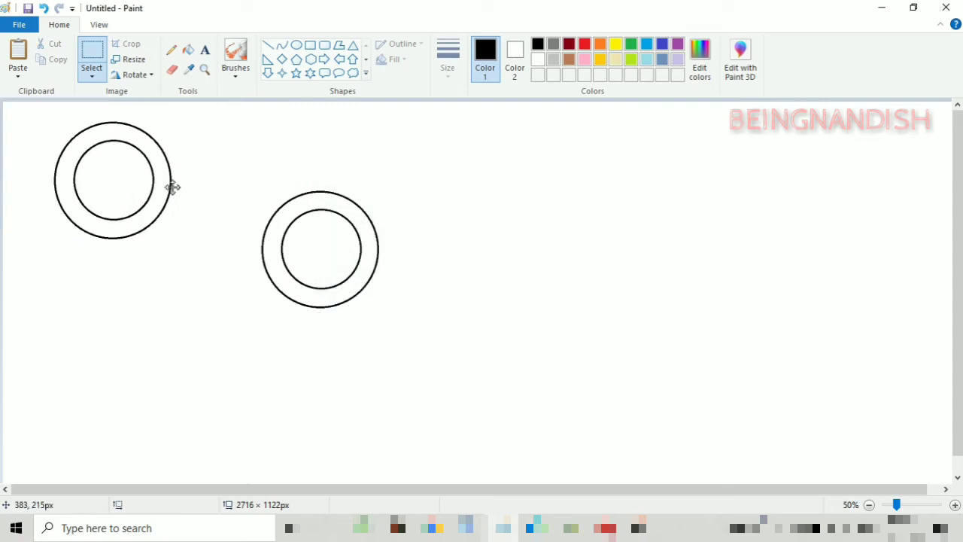
pyautogui.moveTo(172, 187); pyautogui.dragTo(400, 243)
# - Paste two more double rings and place them in line to form a chain of four overlapping rings
pyautogui.rightClick(133, 140)
pyautogui.click(161, 183)
pyautogui.moveTo(106, 169); pyautogui.dragTo(477, 246)
pyautogui.rightClick(375, 157)
pyautogui.click(400, 191)
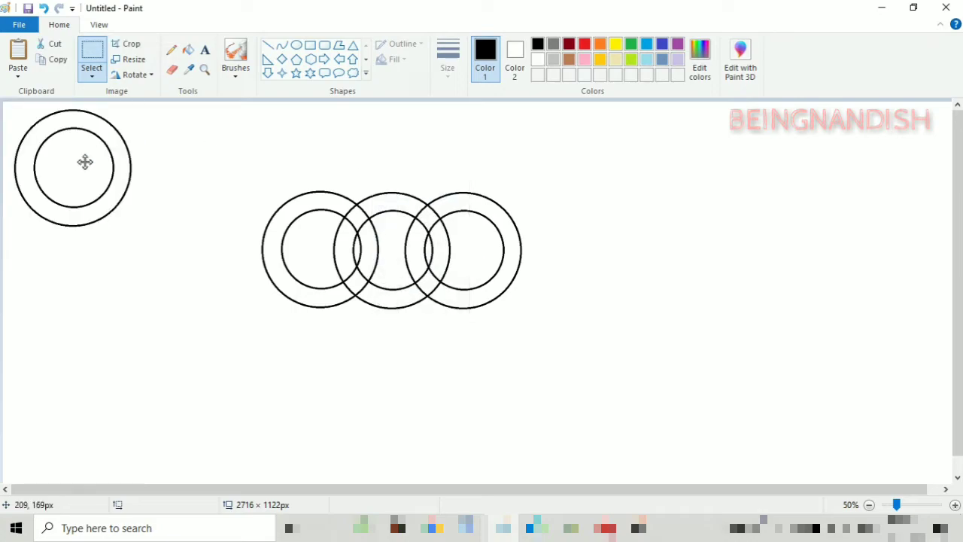
pyautogui.moveTo(86, 161); pyautogui.dragTo(535, 243)
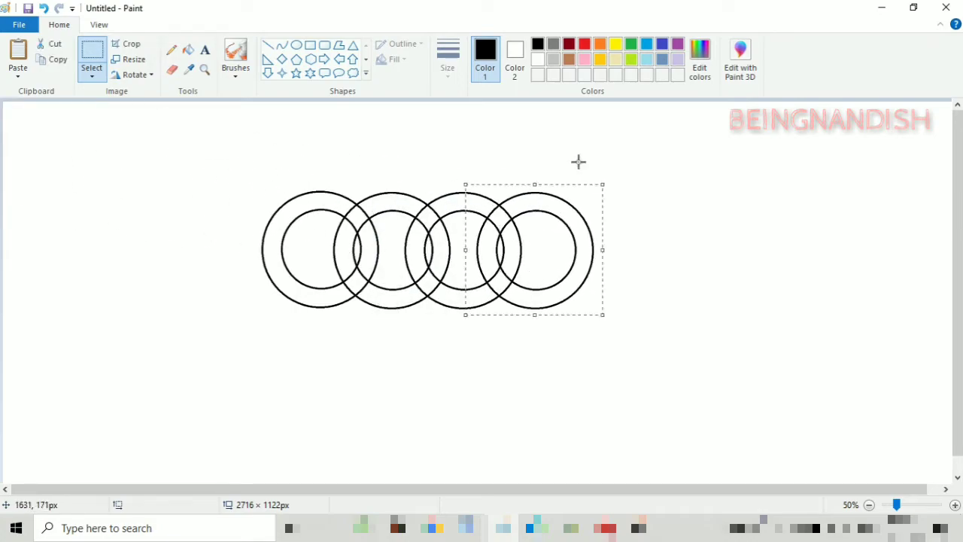
# - Undo the ring chain and both circles until the canvas is blank
pyautogui.click(43, 7)
pyautogui.click(44, 7)
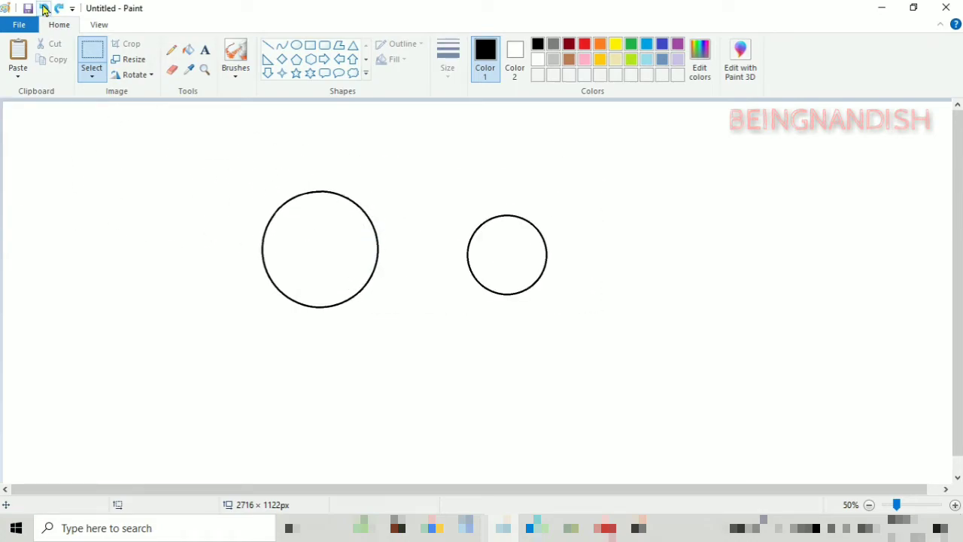
pyautogui.click(44, 7)
pyautogui.click(44, 8)
pyautogui.click(206, 51)
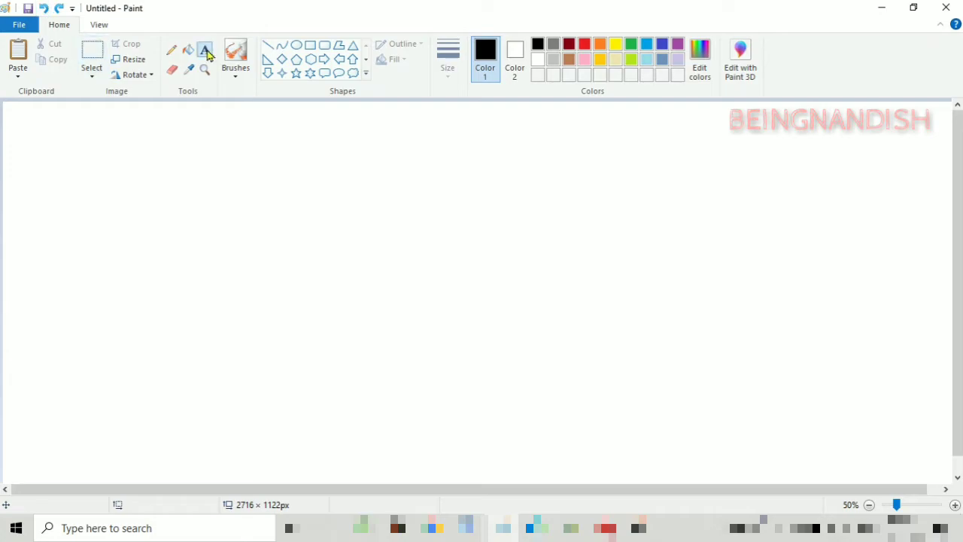
pyautogui.click(99, 27)
pyautogui.click(74, 27)
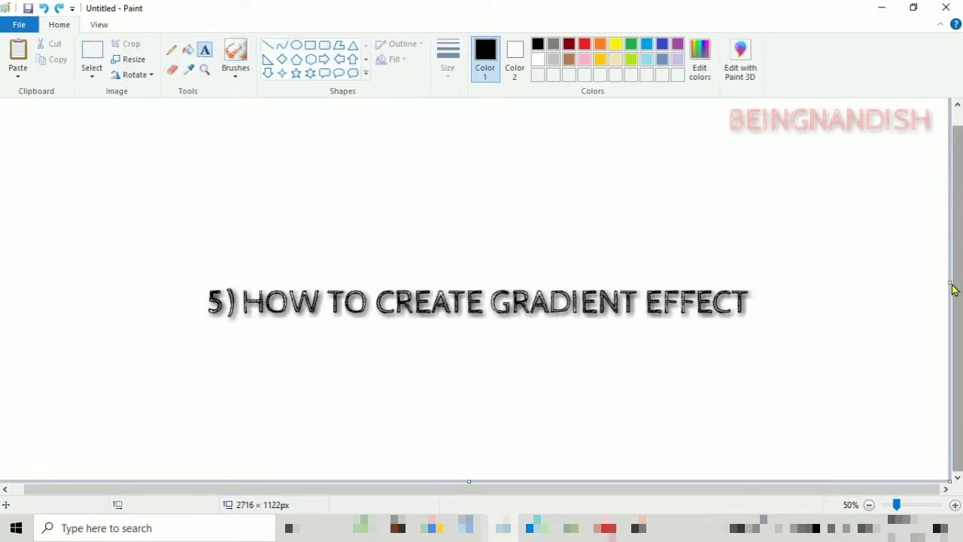
# - Reduce the canvas to 1332 × 1082 px and fill the upper-left corner red behind a red diagonal line about 731 × 719 px
pyautogui.moveTo(952, 289); pyautogui.dragTo(474, 334)
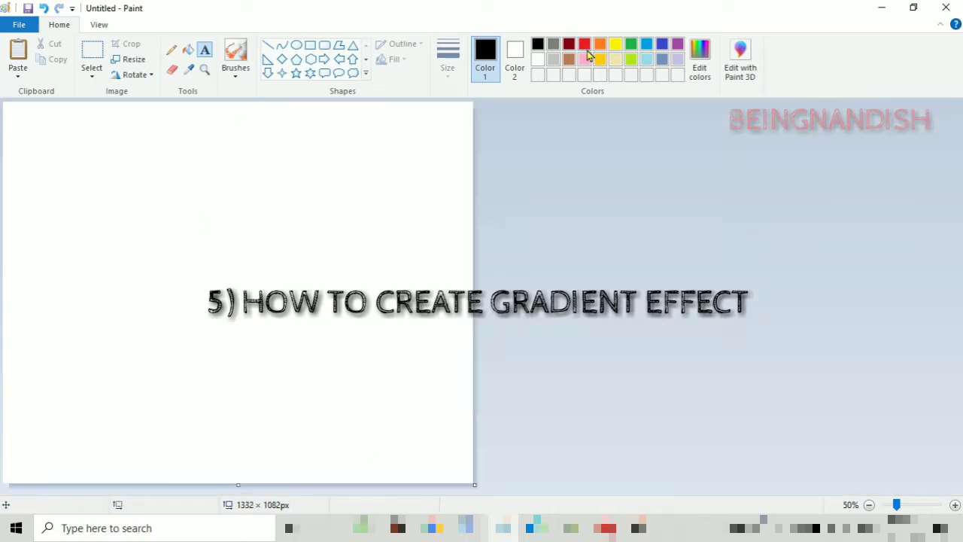
pyautogui.click(268, 45)
pyautogui.moveTo(257, 102); pyautogui.dragTo(3, 361)
pyautogui.click(188, 52)
pyautogui.click(91, 165)
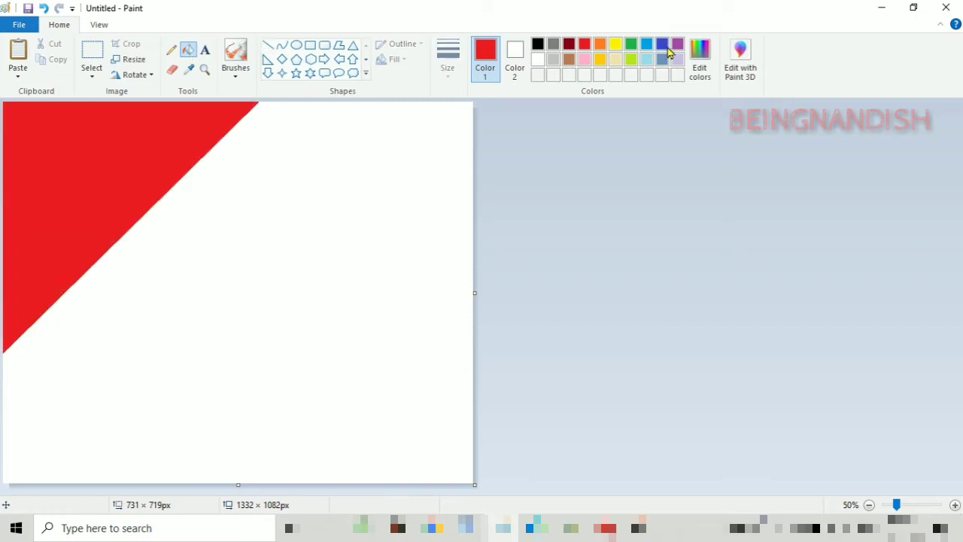
# - Draw an indigo diagonal about 1131 × 1097 px, fill the band beside the red area indigo and the remaining corner purple
pyautogui.click(268, 45)
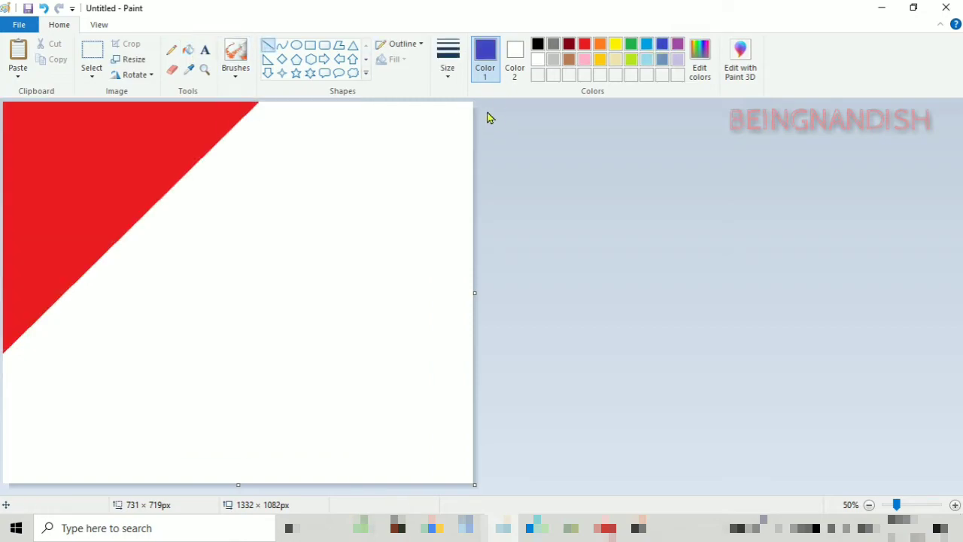
pyautogui.moveTo(466, 108); pyautogui.dragTo(80, 477)
pyautogui.click(188, 51)
pyautogui.click(280, 193)
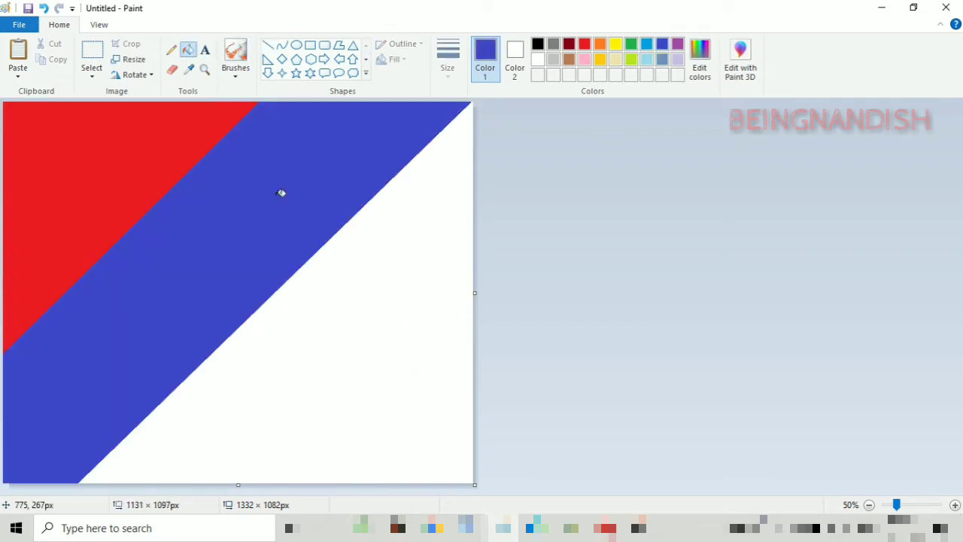
pyautogui.click(677, 46)
pyautogui.click(427, 234)
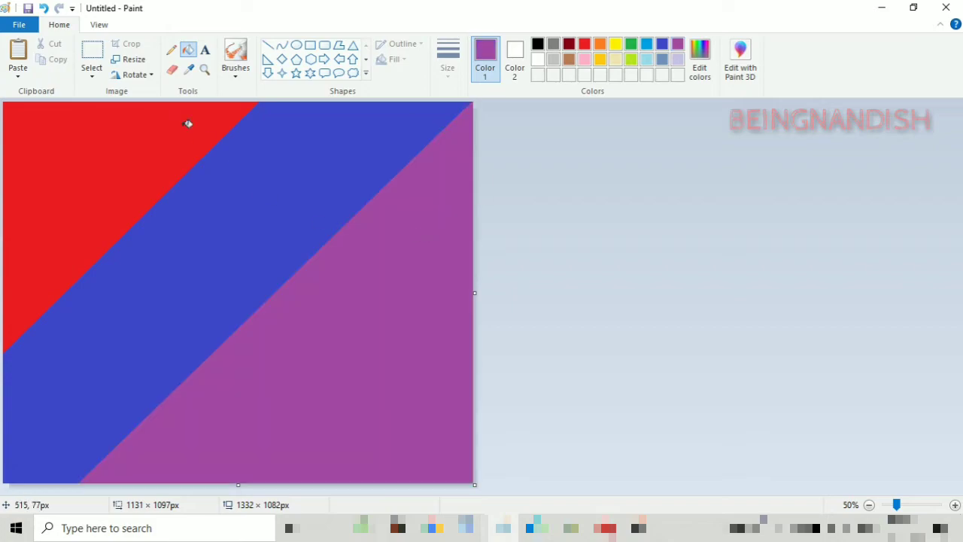
# - Shrink the image horizontally to 1% twice with the aspect ratio unlocked, keeping the vertical scale at 100%
pyautogui.click(133, 60)
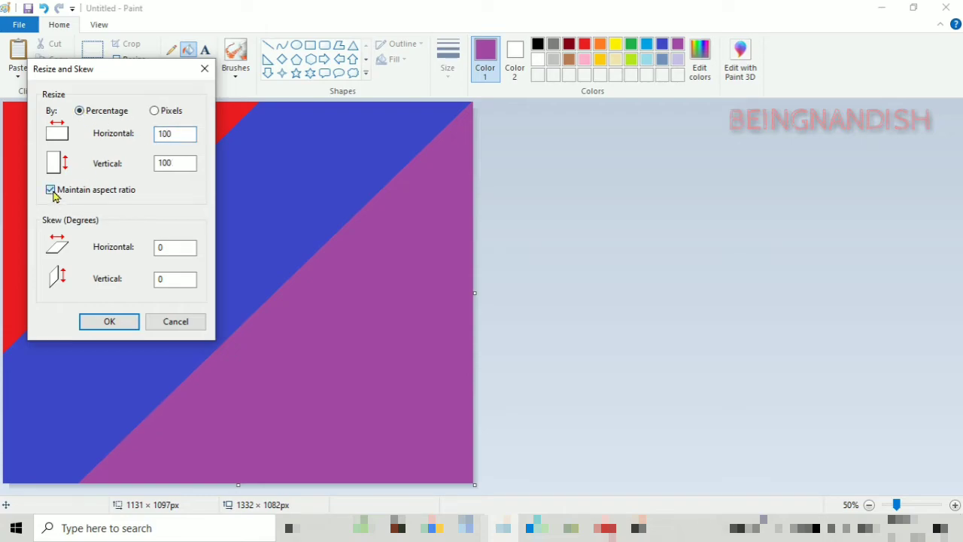
pyautogui.click(119, 323)
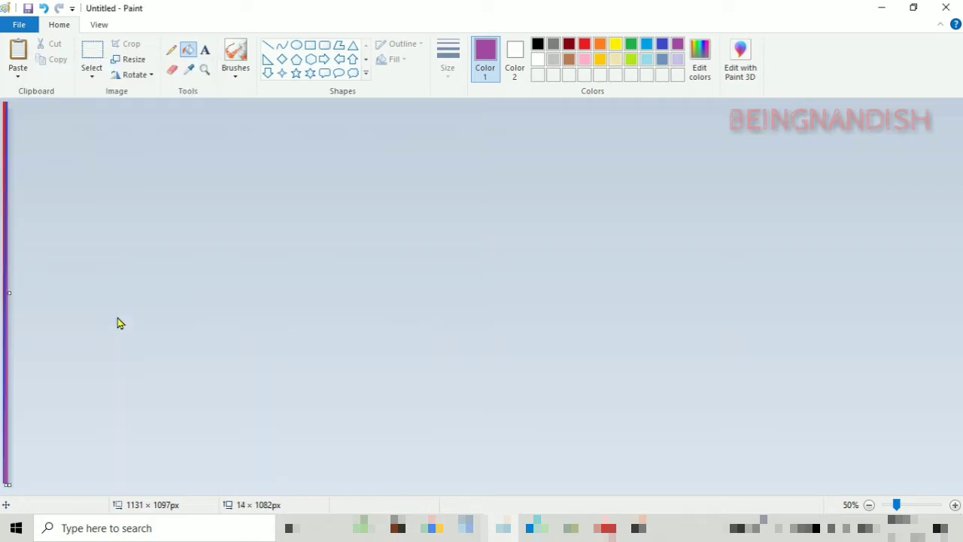
pyautogui.click(134, 60)
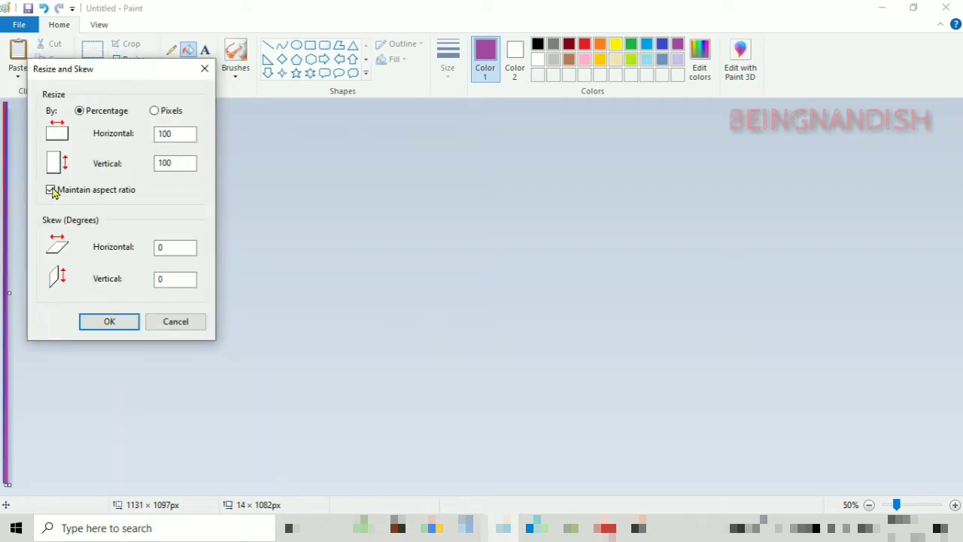
pyautogui.click(178, 133)
pyautogui.write('1')
pyautogui.click(123, 323)
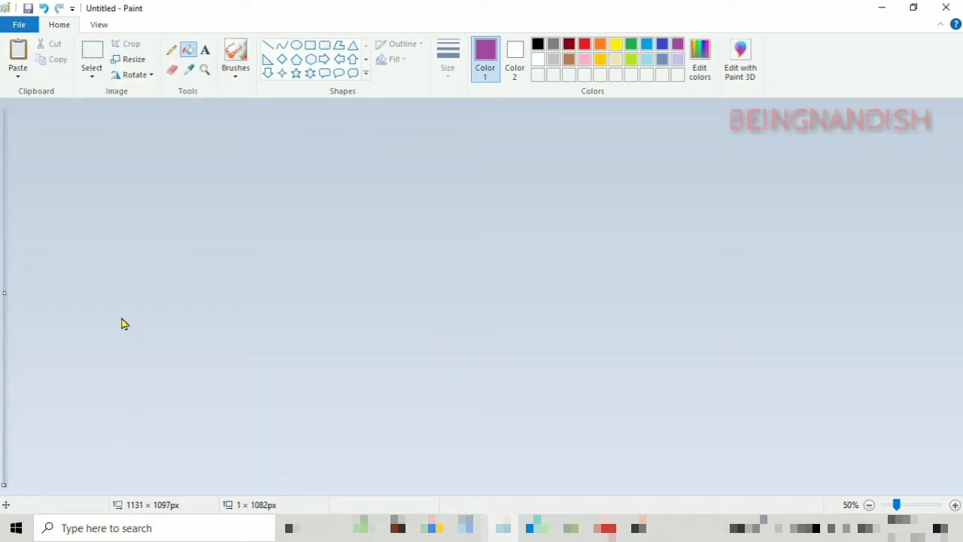
# - Stretch the image horizontally to 500% five times in a row, keeping the vertical scale at 100% and the aspect ratio unlocked
pyautogui.click(134, 60)
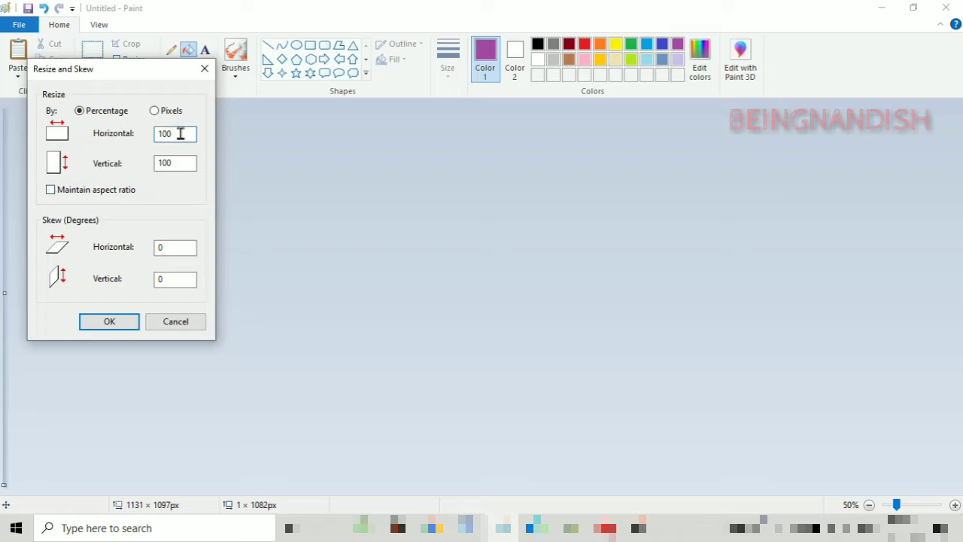
pyautogui.click(120, 322)
pyautogui.click(144, 60)
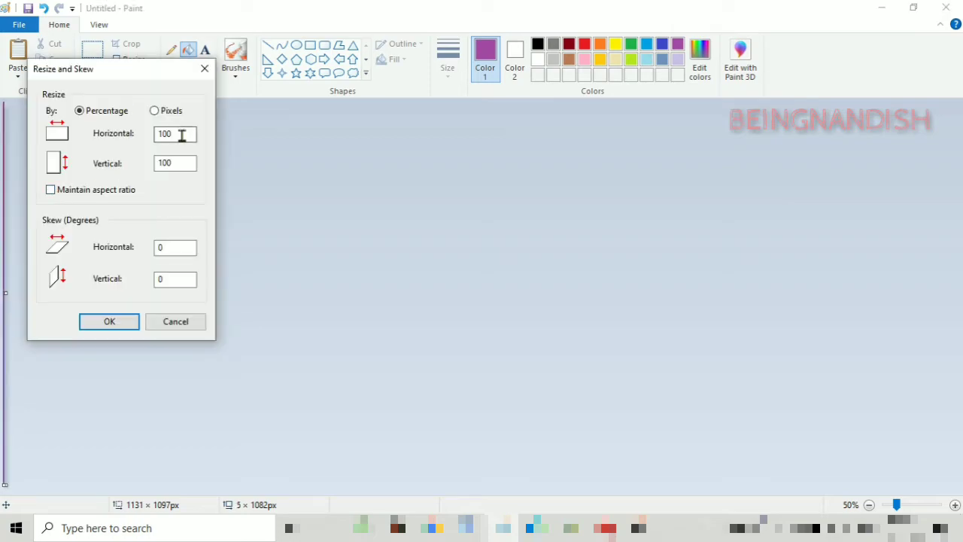
pyautogui.click(127, 319)
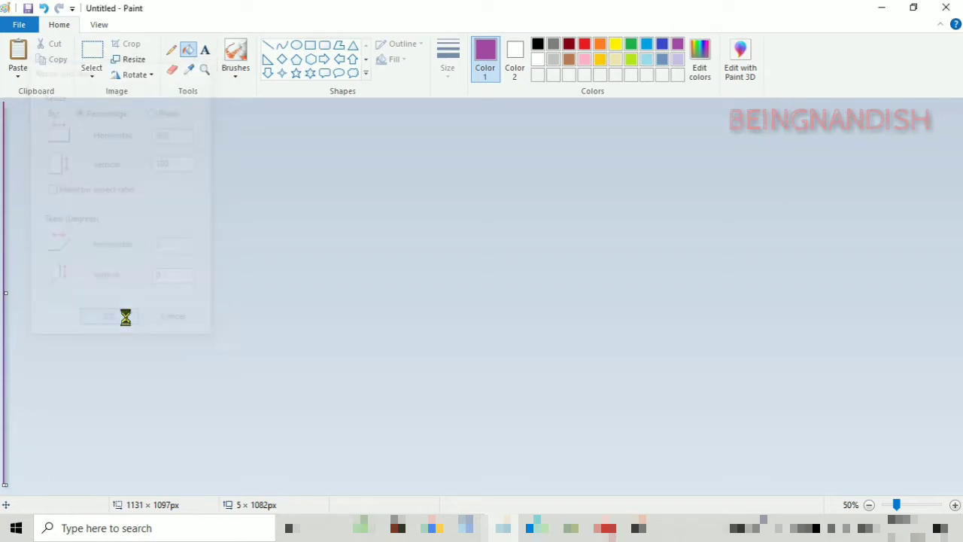
pyautogui.click(151, 60)
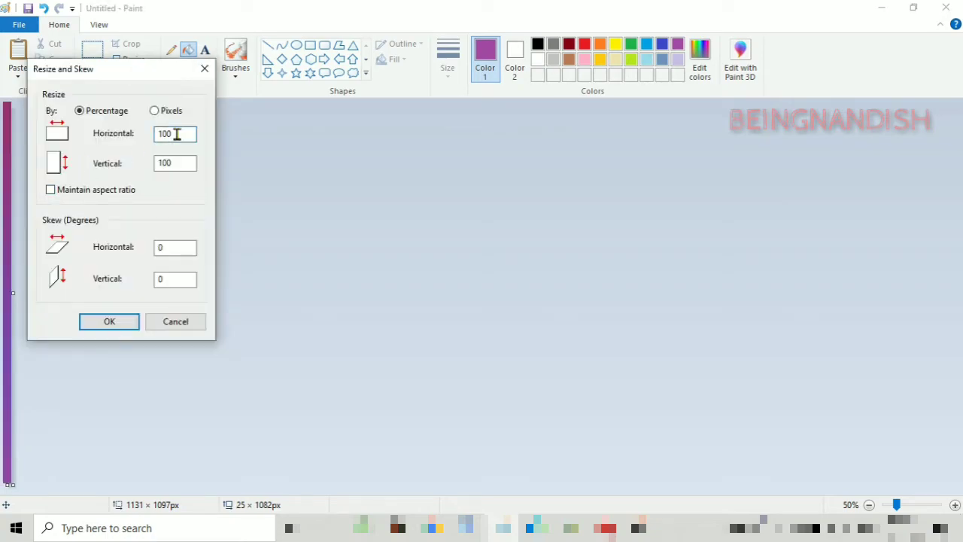
pyautogui.click(94, 322)
pyautogui.click(132, 60)
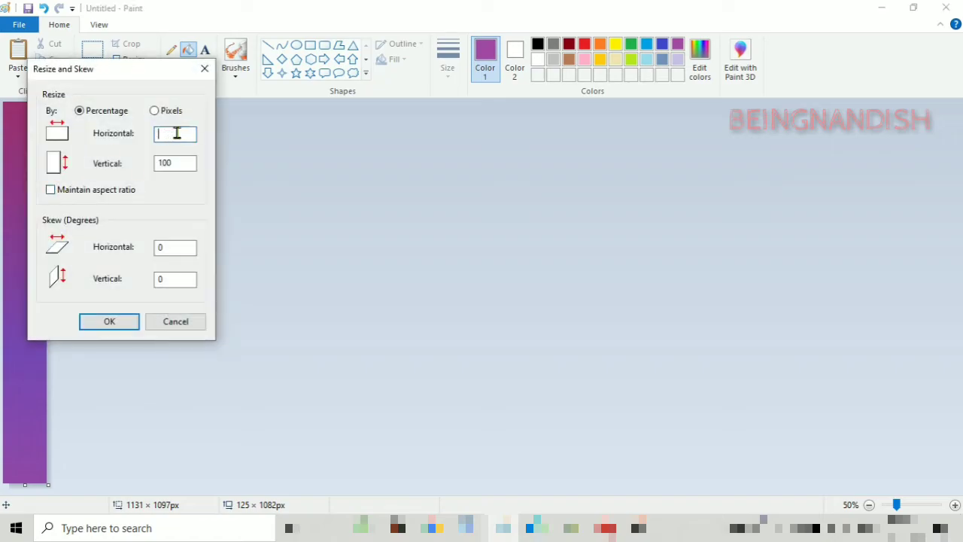
pyautogui.click(129, 319)
pyautogui.click(128, 63)
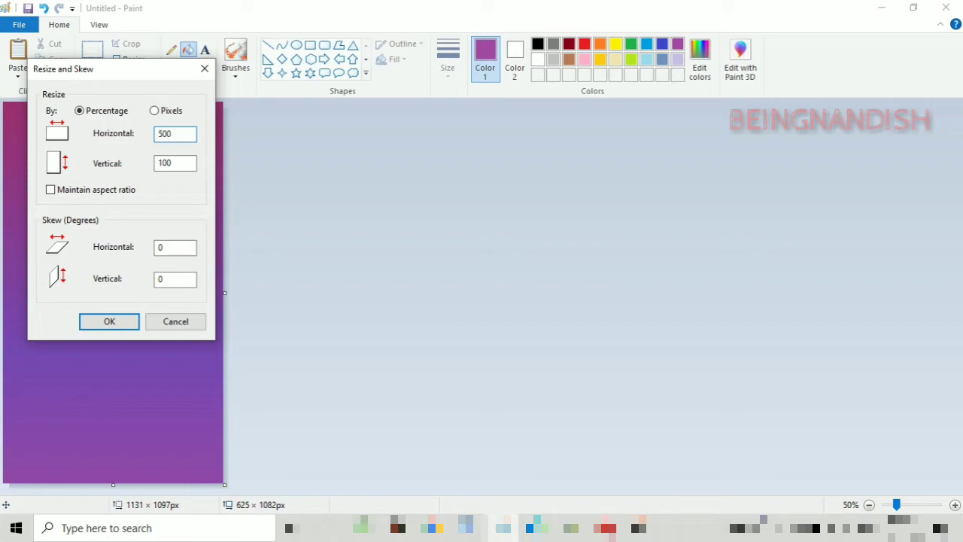
pyautogui.click(95, 319)
# - Crop the gradient canvas to 1274 × 1082 px and extend it with blank space to 2662 × 1082 px
pyautogui.moveTo(386, 491); pyautogui.dragTo(519, 492)
pyautogui.moveTo(950, 289); pyautogui.dragTo(430, 343)
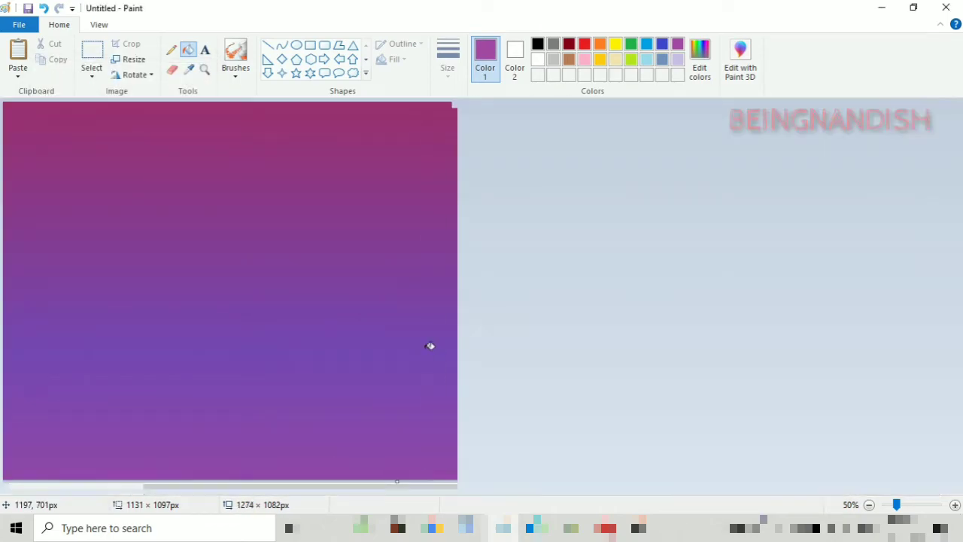
pyautogui.moveTo(453, 292); pyautogui.dragTo(944, 299)
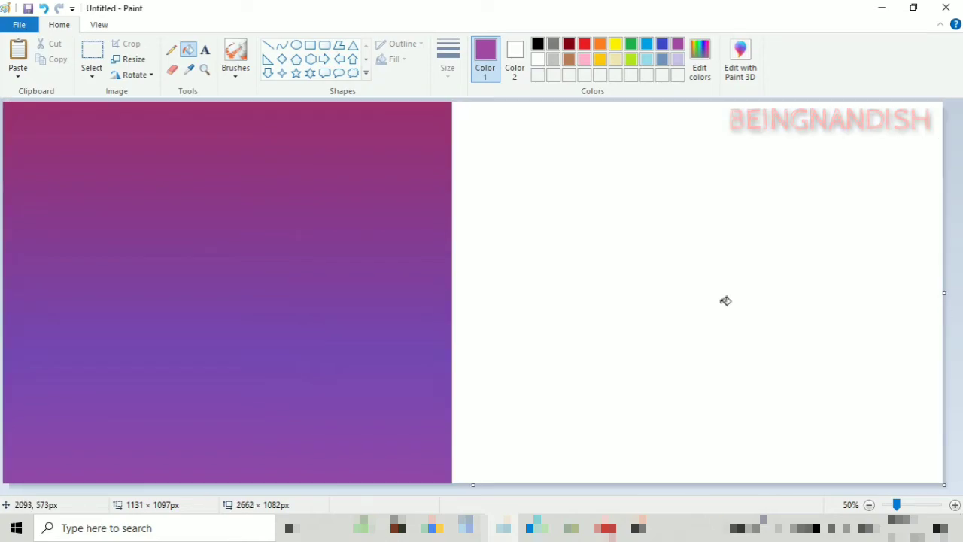
# - Add the text BEINGNANDISH in black, bold EngraversGothic BT at size 200 on the blank area beside the gradient
pyautogui.click(204, 51)
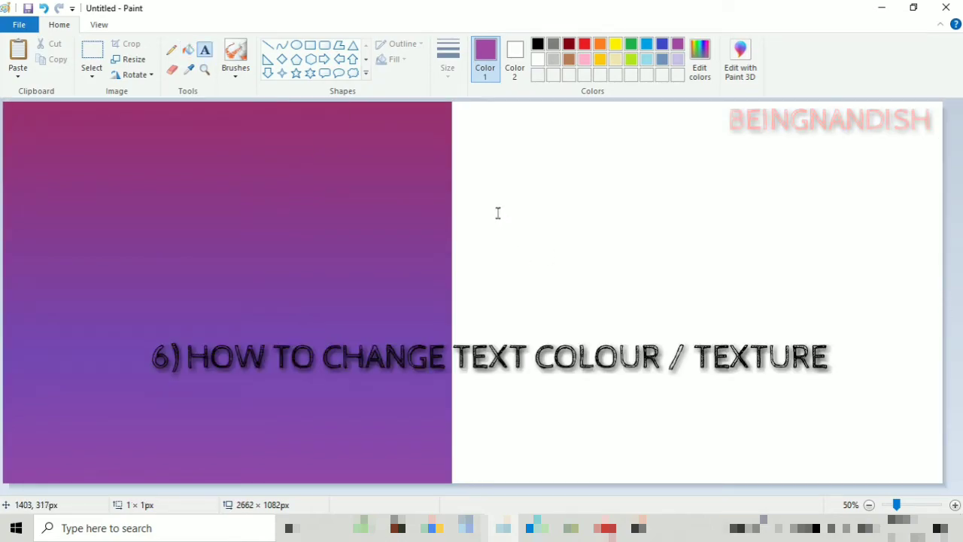
pyautogui.click(496, 110)
pyautogui.moveTo(494, 111); pyautogui.dragTo(467, 163)
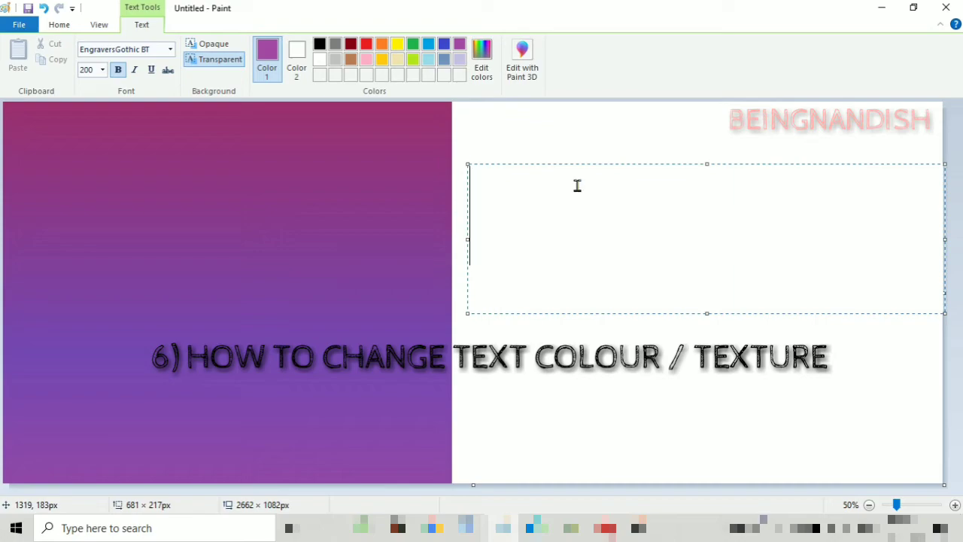
pyautogui.write('B')
pyautogui.press('BackSpace')
pyautogui.click(319, 44)
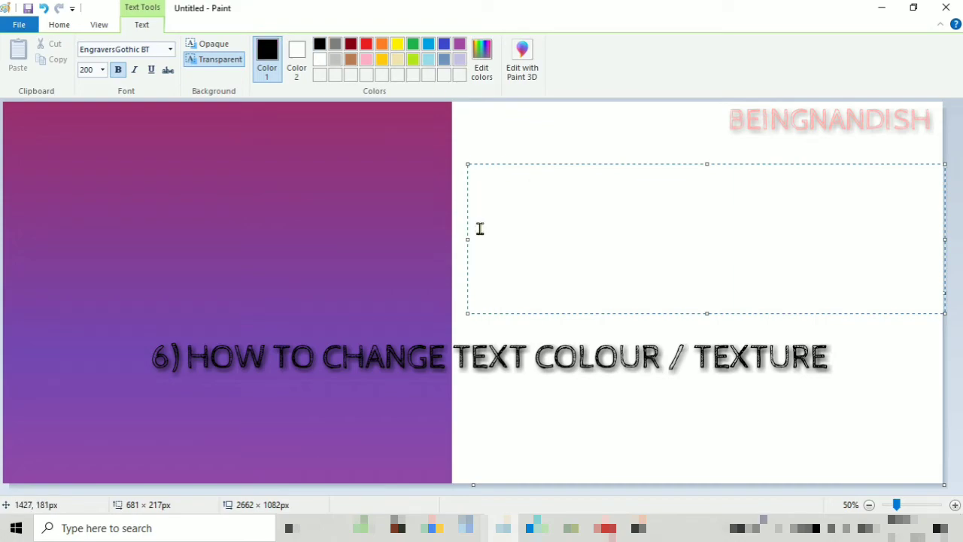
pyautogui.write('BEINGNANDIS')
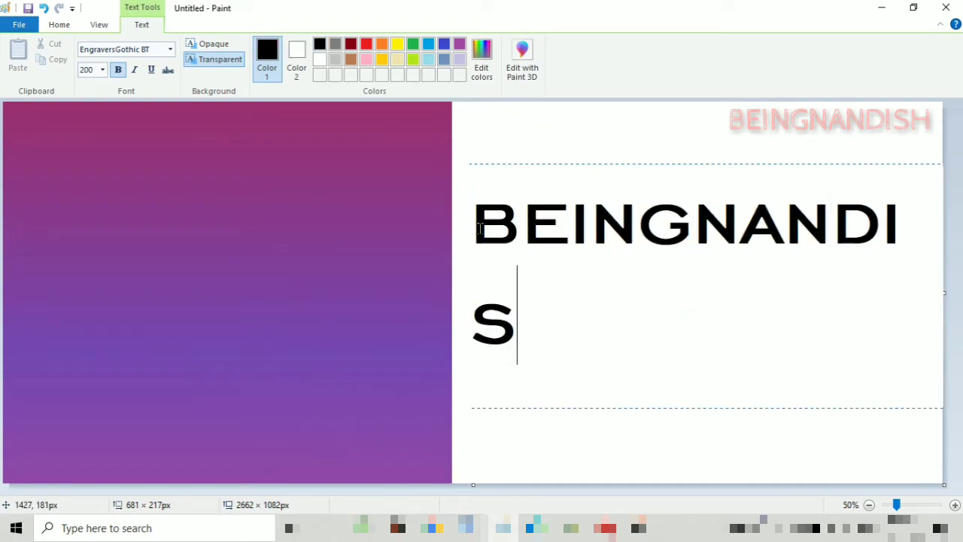
pyautogui.write('H')
# - Widen the canvas to 2720 px, set the BEINGNANDISH text to size 180 and fit it on one line beside the gradient
pyautogui.moveTo(471, 164); pyautogui.dragTo(406, 140)
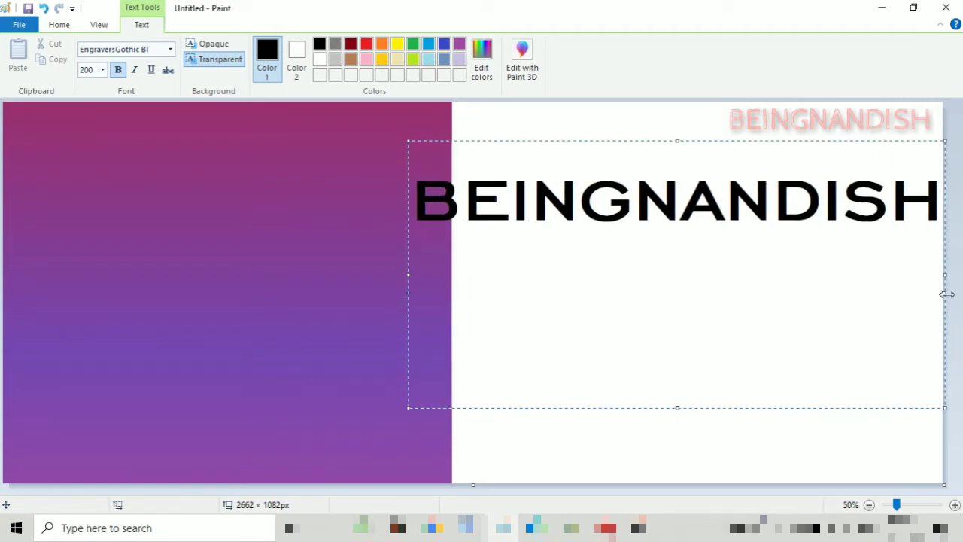
pyautogui.moveTo(945, 293); pyautogui.dragTo(962, 293)
pyautogui.moveTo(407, 143); pyautogui.dragTo(386, 146)
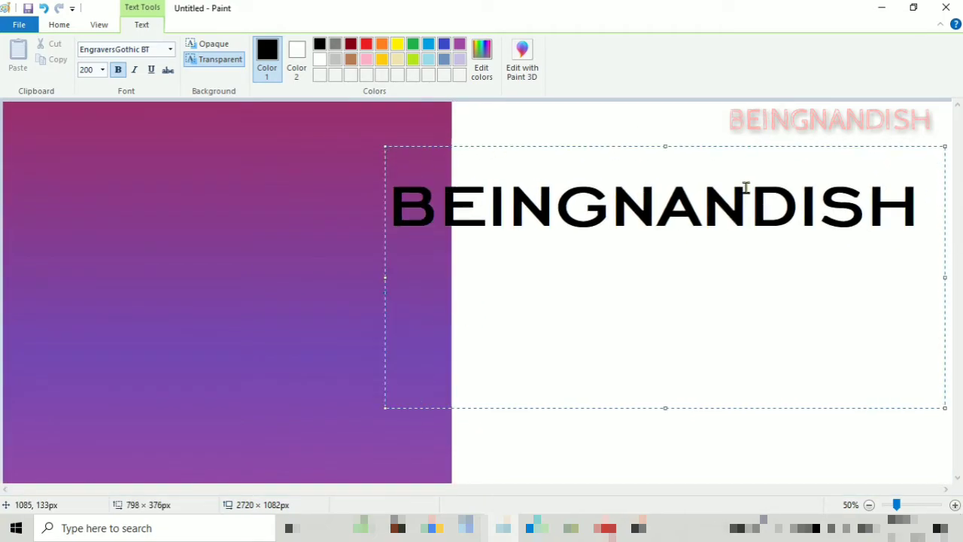
pyautogui.moveTo(920, 204); pyautogui.dragTo(385, 207)
pyautogui.click(103, 70)
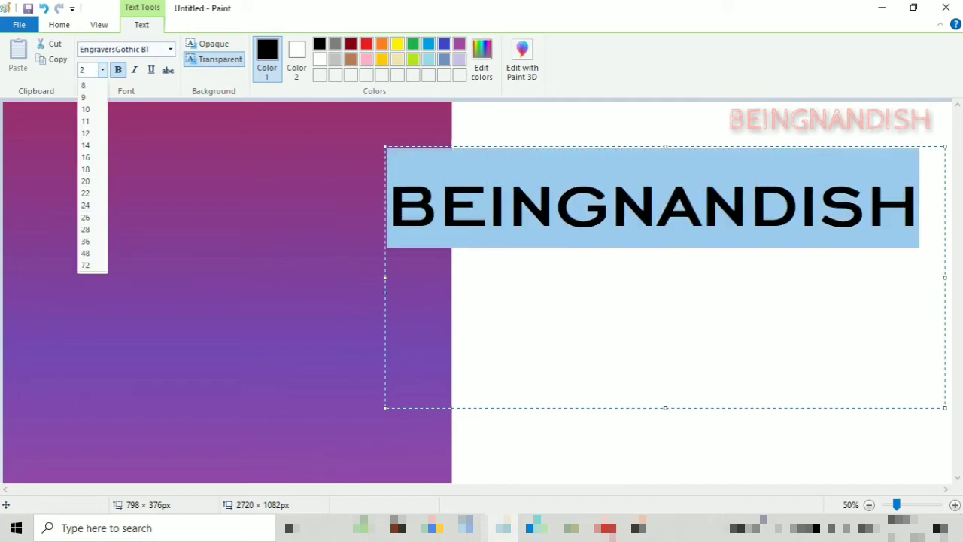
pyautogui.press('Escape')
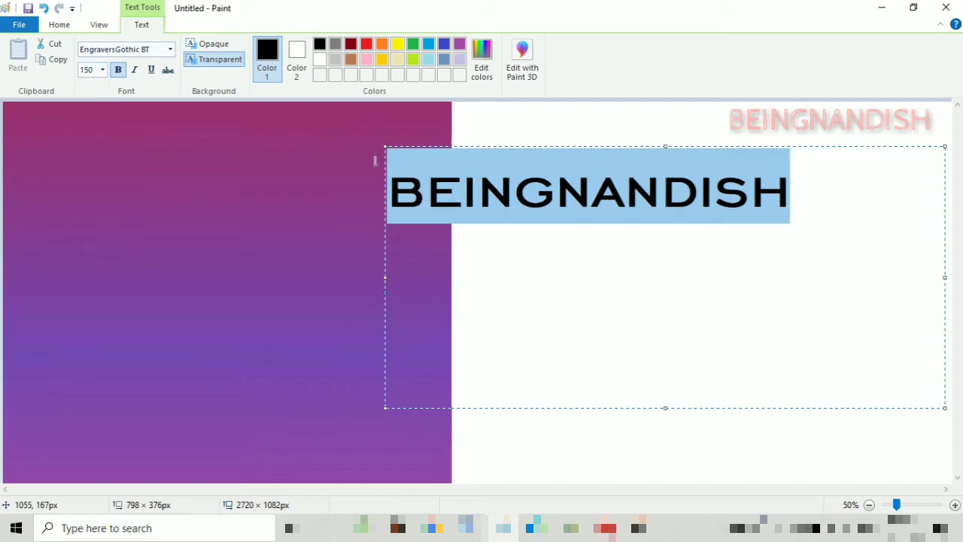
pyautogui.moveTo(385, 146); pyautogui.dragTo(480, 171)
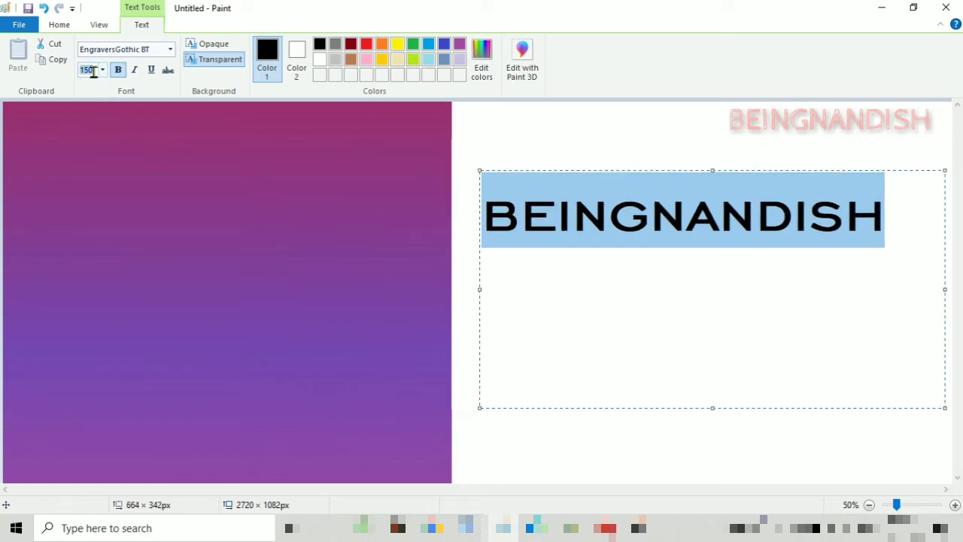
pyautogui.click(580, 282)
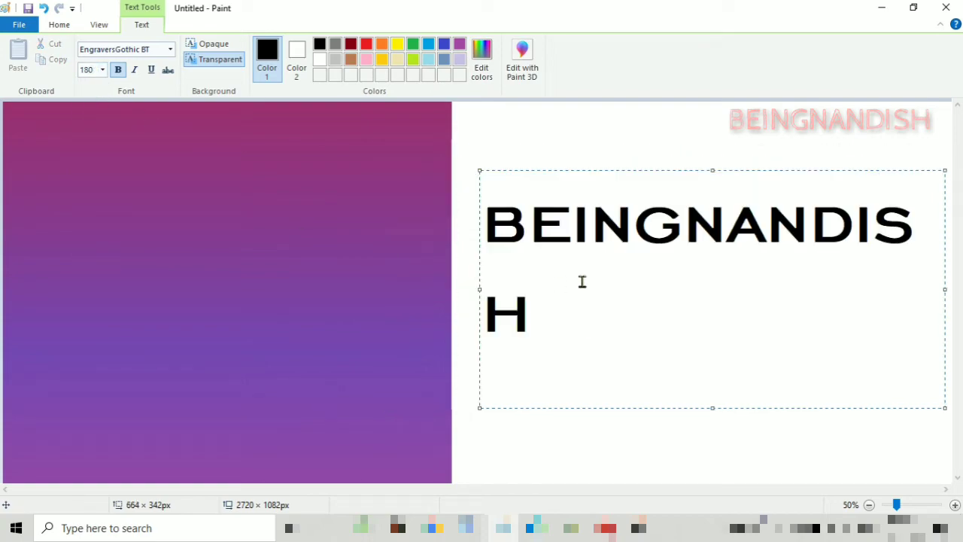
pyautogui.moveTo(475, 169); pyautogui.dragTo(452, 167)
pyautogui.click(572, 137)
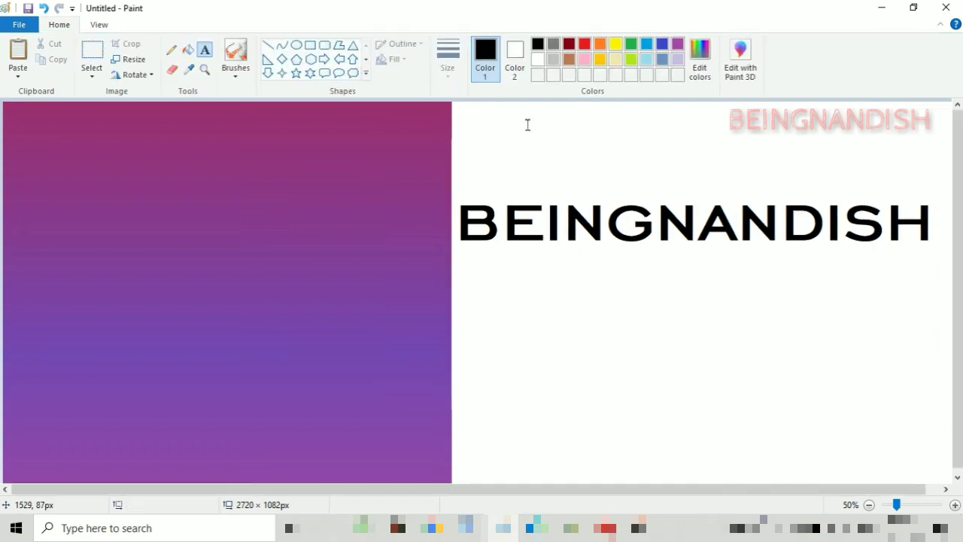
# - Set Color 2 to black and try moving the selected BEINGNANDISH text over the gradient and then back onto the blank area
pyautogui.click(512, 60)
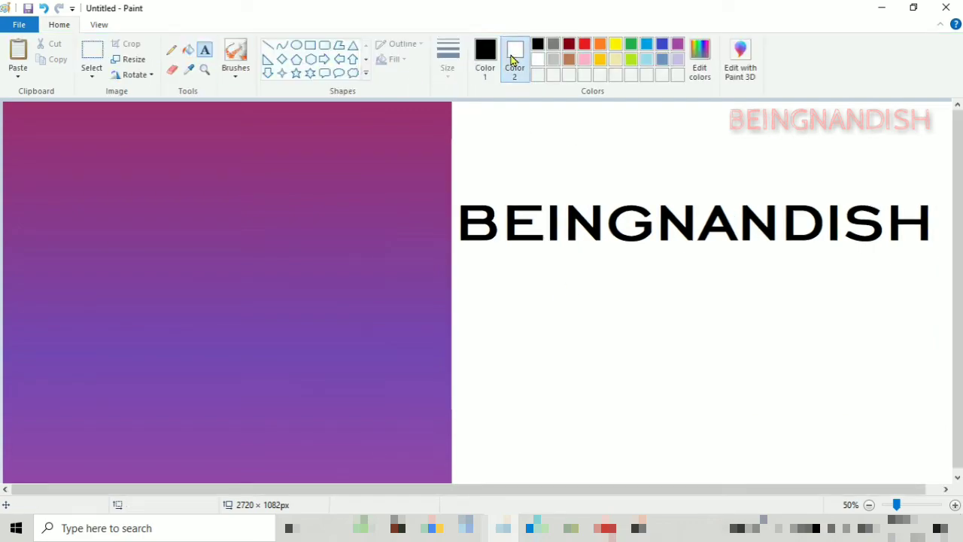
pyautogui.click(92, 60)
pyautogui.moveTo(456, 189); pyautogui.dragTo(945, 256)
pyautogui.moveTo(883, 223); pyautogui.dragTo(450, 181)
pyautogui.moveTo(547, 224); pyautogui.dragTo(879, 309)
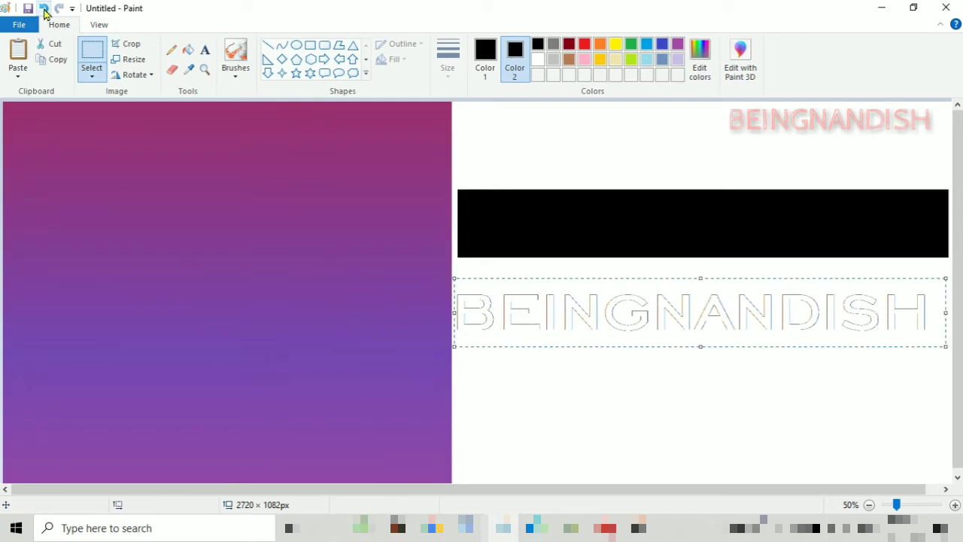
# - Undo the text move, then delete a selection of about 1365 × 159 px around BEINGNANDISH with Color 2 set to black
pyautogui.click(43, 8)
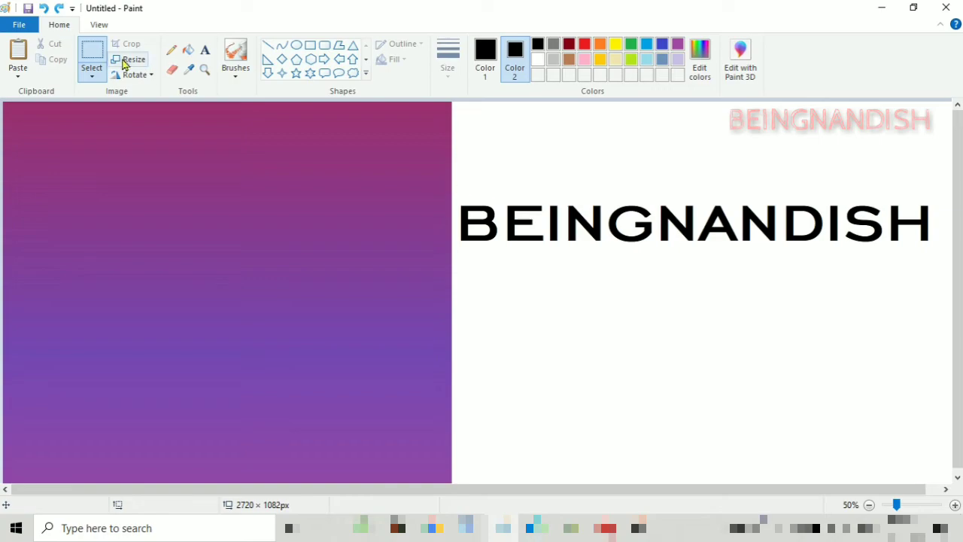
pyautogui.moveTo(811, 242); pyautogui.dragTo(938, 248)
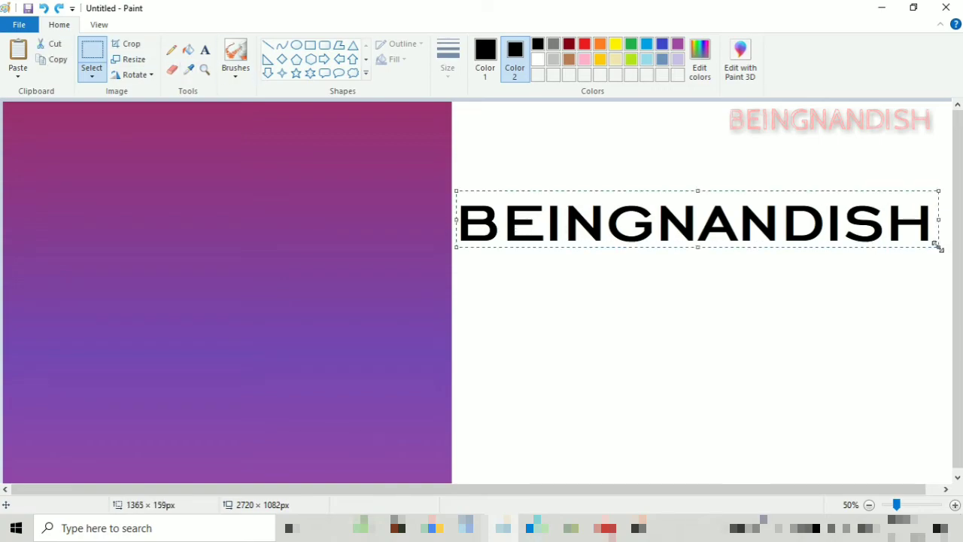
pyautogui.press('Delete')
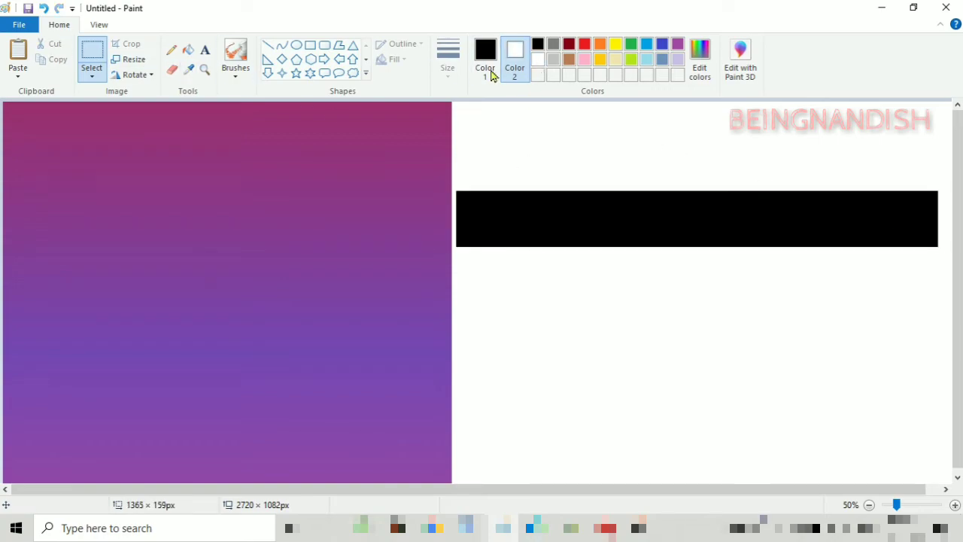
# - Add the text MS PAINT in black at size 180 below the black bar
pyautogui.click(490, 60)
pyautogui.click(205, 50)
pyautogui.click(502, 318)
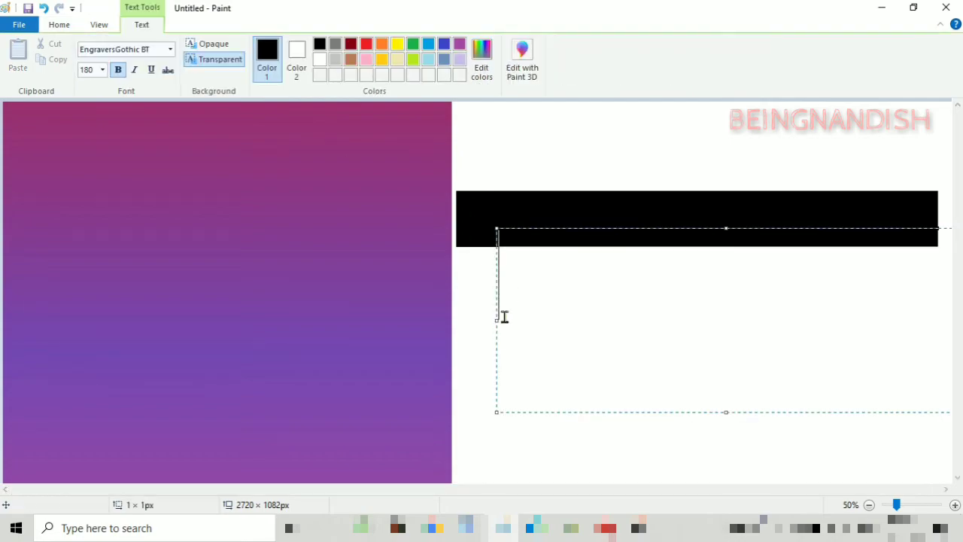
pyautogui.moveTo(496, 242); pyautogui.dragTo(492, 277)
pyautogui.write('MS')
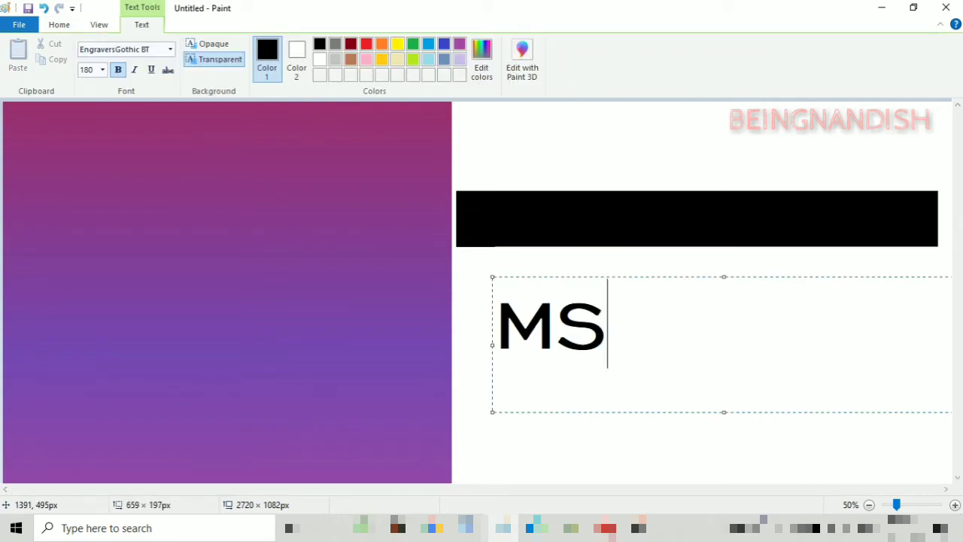
pyautogui.write(' PAINT')
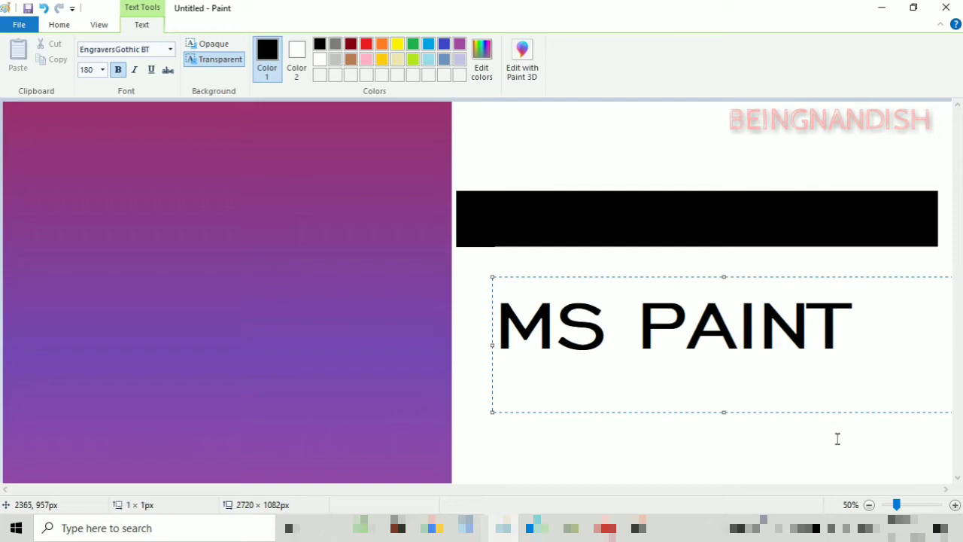
pyautogui.click(838, 439)
# - Set Color 2 to black, select the MS PAINT text and move it onto the gradient so its letters show the texture
pyautogui.click(519, 54)
pyautogui.click(538, 44)
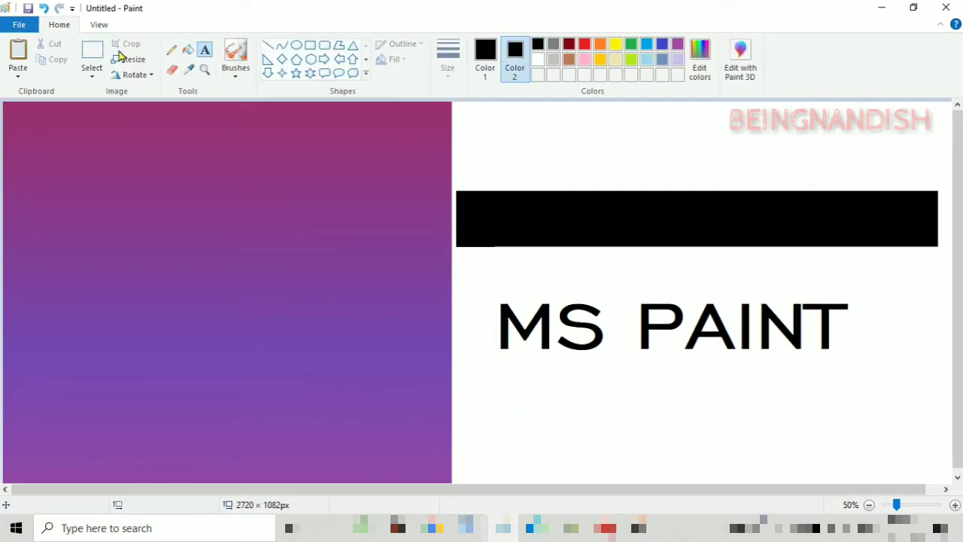
pyautogui.click(91, 52)
pyautogui.moveTo(483, 277); pyautogui.dragTo(862, 369)
pyautogui.moveTo(813, 344)
pyautogui.mouseDown()
pyautogui.moveTo(265, 278)
pyautogui.moveTo(254, 146)
pyautogui.moveTo(246, 242)
pyautogui.mouseUp()
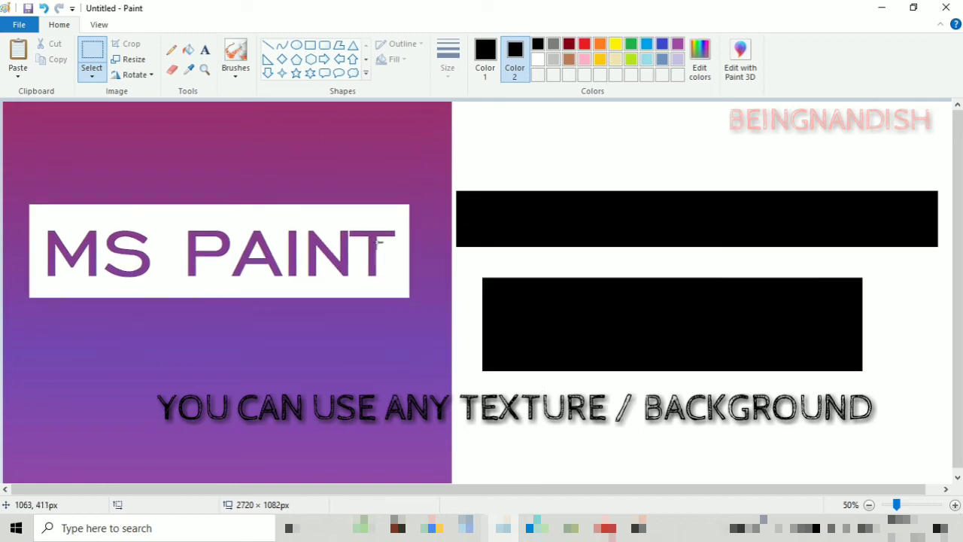
# - Set Color 2 to white and delete the area of about 1443 × 857 px containing both black bars
pyautogui.click(537, 60)
pyautogui.moveTo(454, 133); pyautogui.dragTo(960, 435)
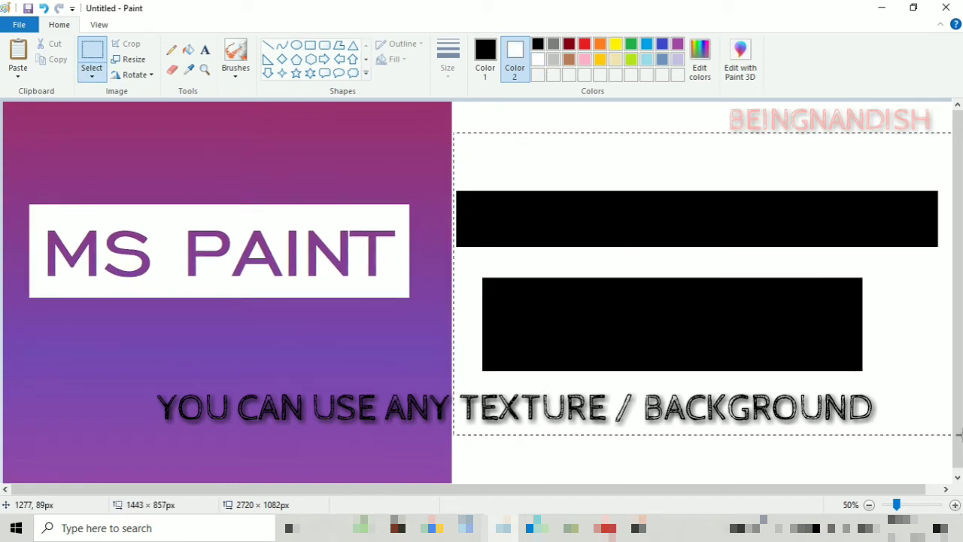
pyautogui.press('Delete')
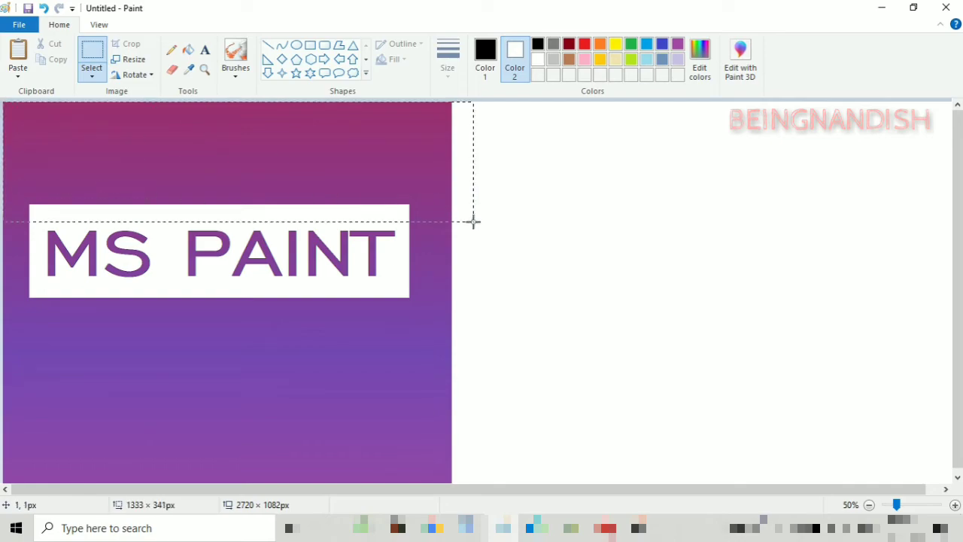
# - Delete the gradient areas above, below and on both sides of the MS PAINT lettering
pyautogui.press('Delete')
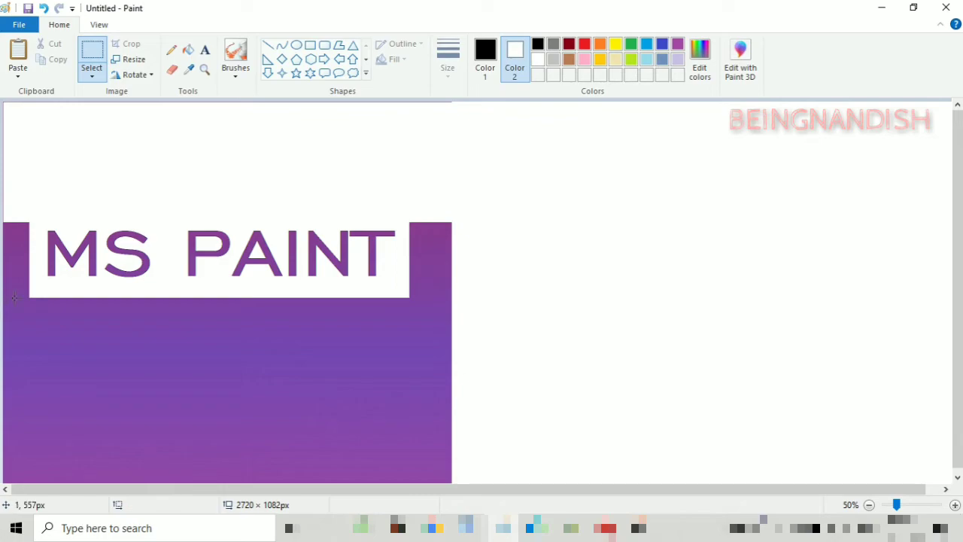
pyautogui.moveTo(13, 298); pyautogui.dragTo(549, 490)
pyautogui.press('Delete')
pyautogui.moveTo(401, 203); pyautogui.dragTo(525, 352)
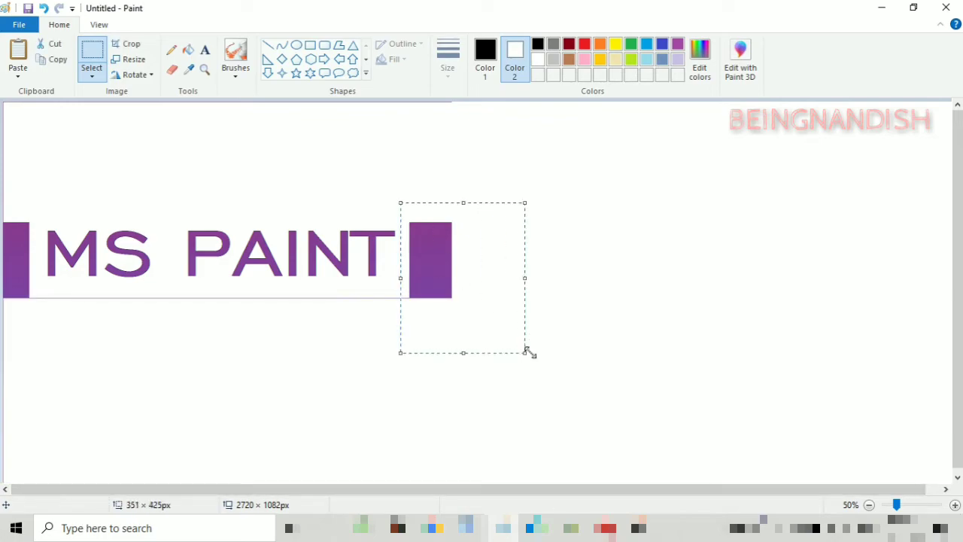
pyautogui.press('Delete')
pyautogui.moveTo(47, 316); pyautogui.dragTo(37, 318)
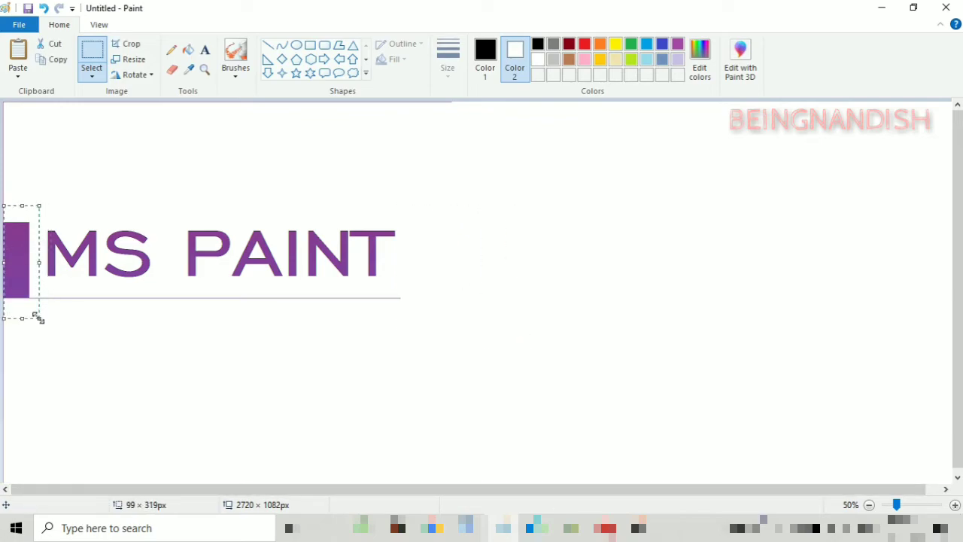
pyautogui.press('Delete')
# - Delete the thin line beneath the MS PAINT lettering and the lettering itself
pyautogui.moveTo(419, 316); pyautogui.dragTo(3, 288)
pyautogui.press('Delete')
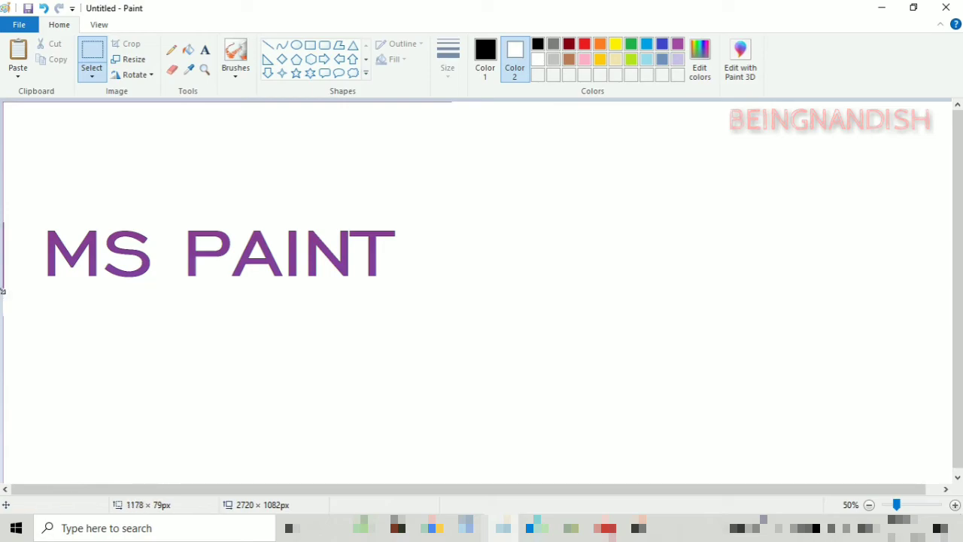
pyautogui.moveTo(7, 183)
pyautogui.mouseDown()
pyautogui.moveTo(177, 306)
pyautogui.moveTo(446, 345)
pyautogui.mouseUp()
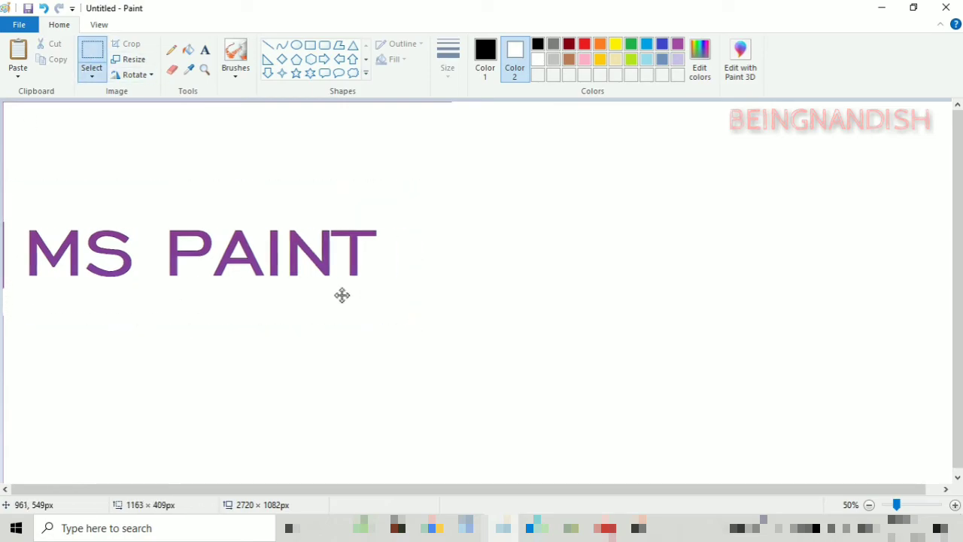
pyautogui.press('Delete')
# - Add the text BEINGNANDISH in black EngraversGothic BT at size 180 on the cleared canvas and enlarge its text box to about 1183 × 277 px
pyautogui.click(204, 49)
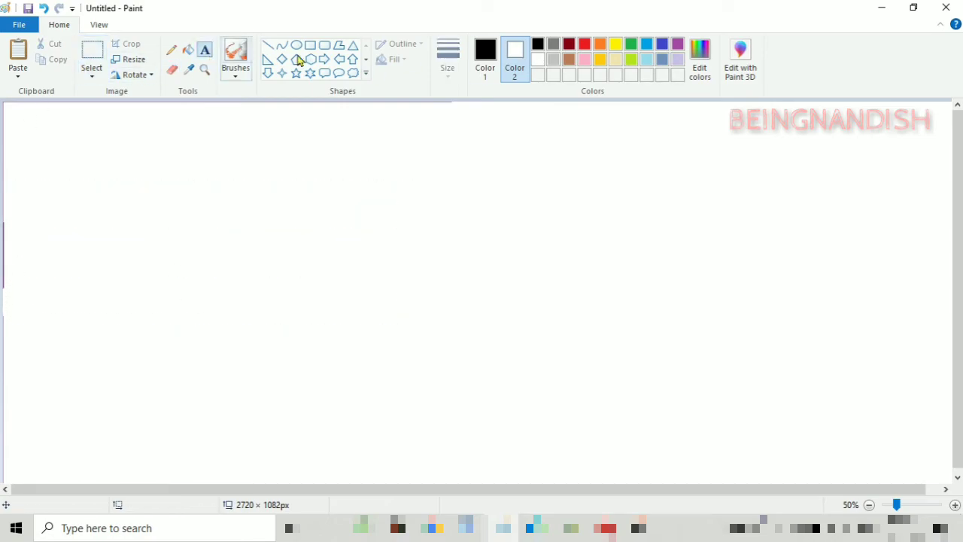
pyautogui.click(488, 60)
pyautogui.click(246, 201)
pyautogui.moveTo(232, 158); pyautogui.dragTo(134, 167)
pyautogui.write('BE')
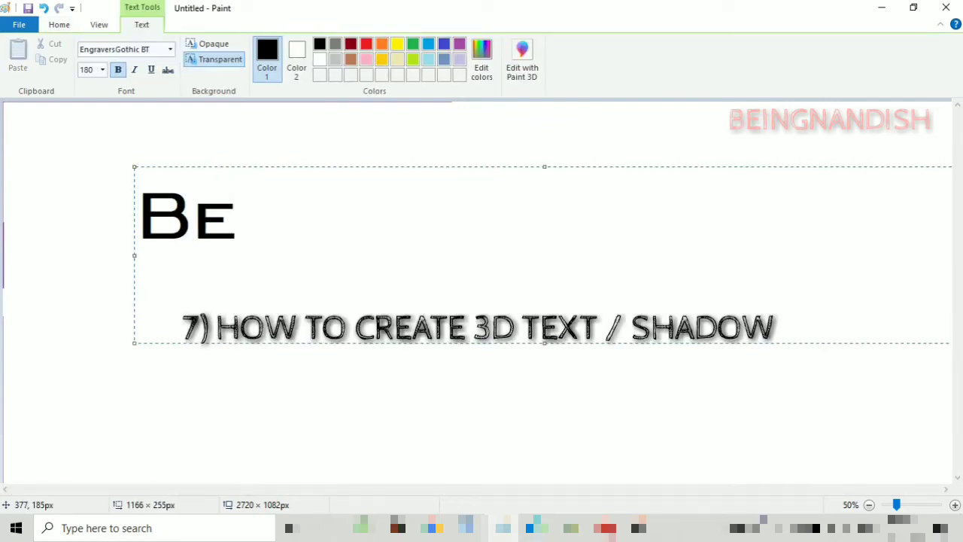
pyautogui.write('INGNANDISH')
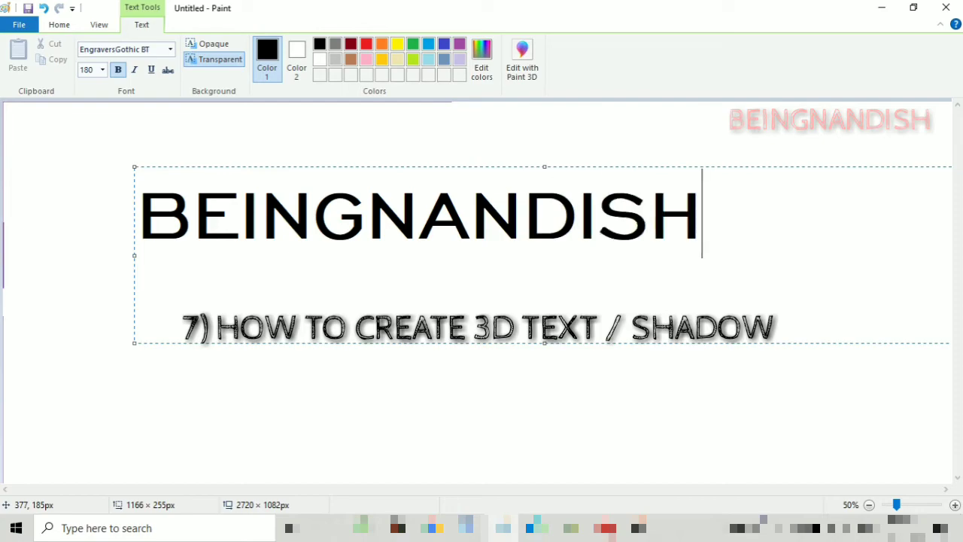
pyautogui.moveTo(133, 166); pyautogui.dragTo(122, 152)
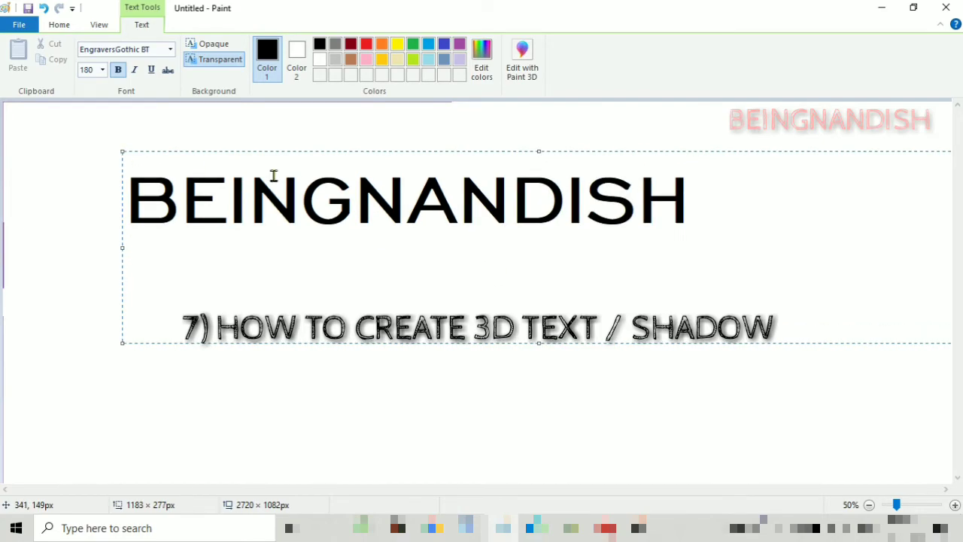
# - Try Cooper Black on the whole BEINGNANDISH text, then set its font to Arial Black and commit the text
pyautogui.moveTo(690, 199); pyautogui.dragTo(131, 215)
pyautogui.click(172, 50)
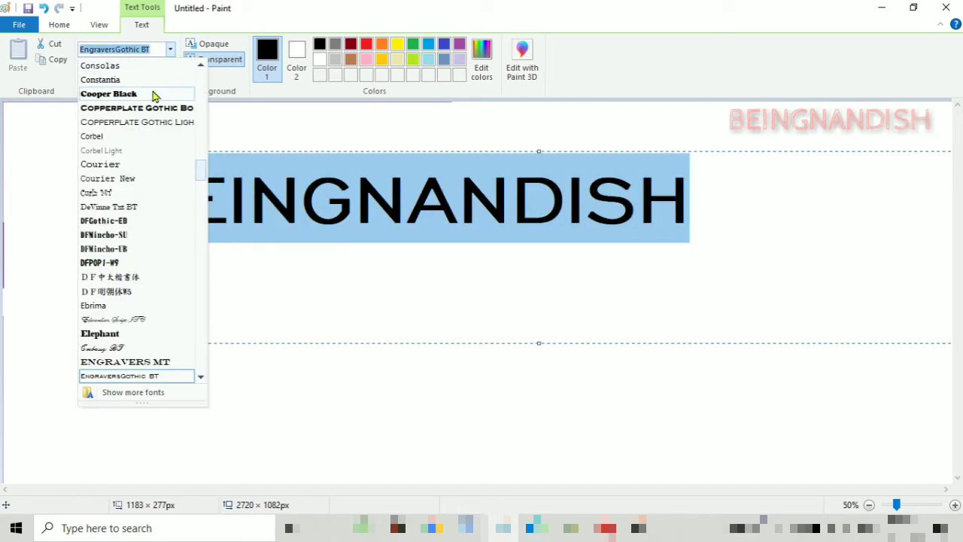
pyautogui.click(155, 95)
pyautogui.click(172, 49)
pyautogui.scroll(10, 144, 233)
pyautogui.scroll(-3, 145, 233)
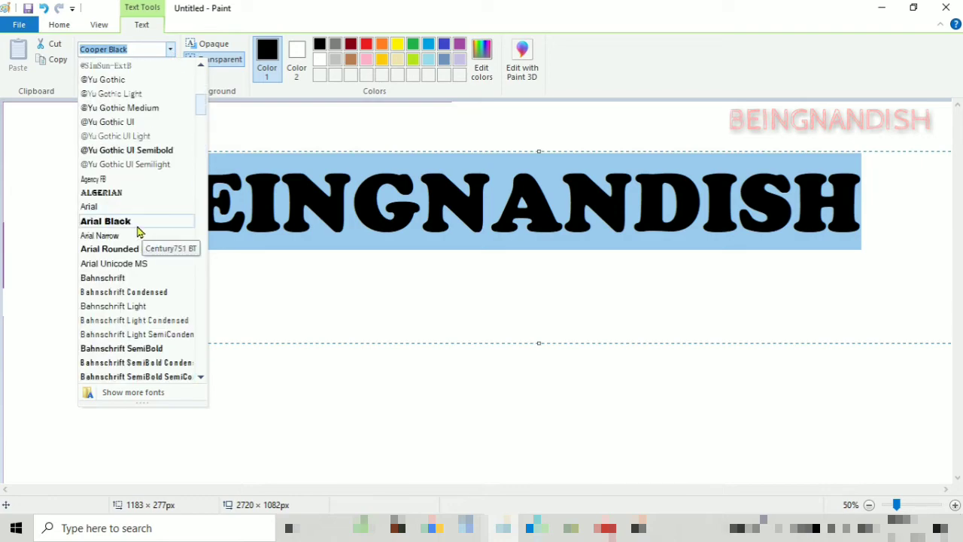
pyautogui.click(138, 226)
pyautogui.click(540, 355)
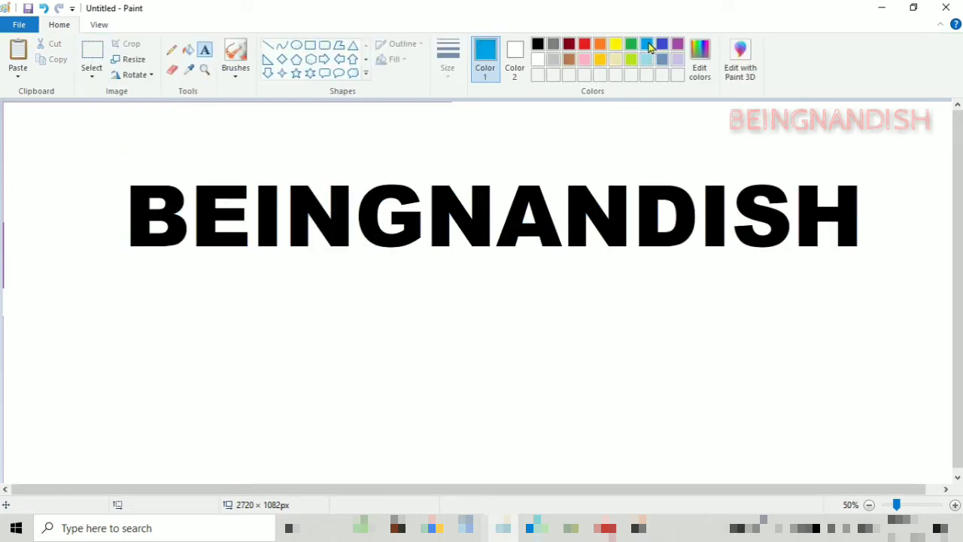
# - Add the text BEINGNANDISH in light blue Arial Black at size 180 and place it slightly offset over the black lettering
pyautogui.click(171, 232)
pyautogui.moveTo(171, 232); pyautogui.dragTo(155, 289)
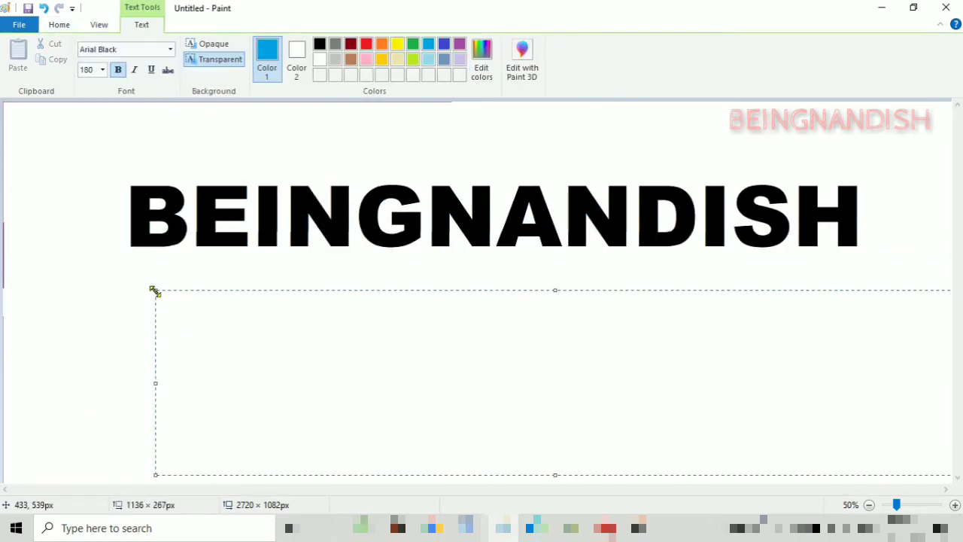
pyautogui.write('BEINGNA')
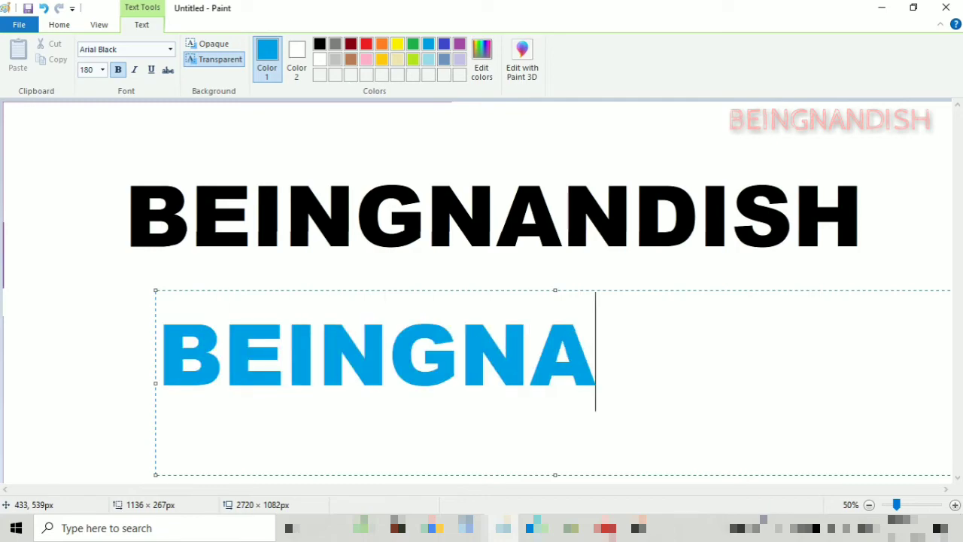
pyautogui.write('NDISH')
pyautogui.moveTo(155, 289); pyautogui.dragTo(127, 155)
pyautogui.click(355, 238)
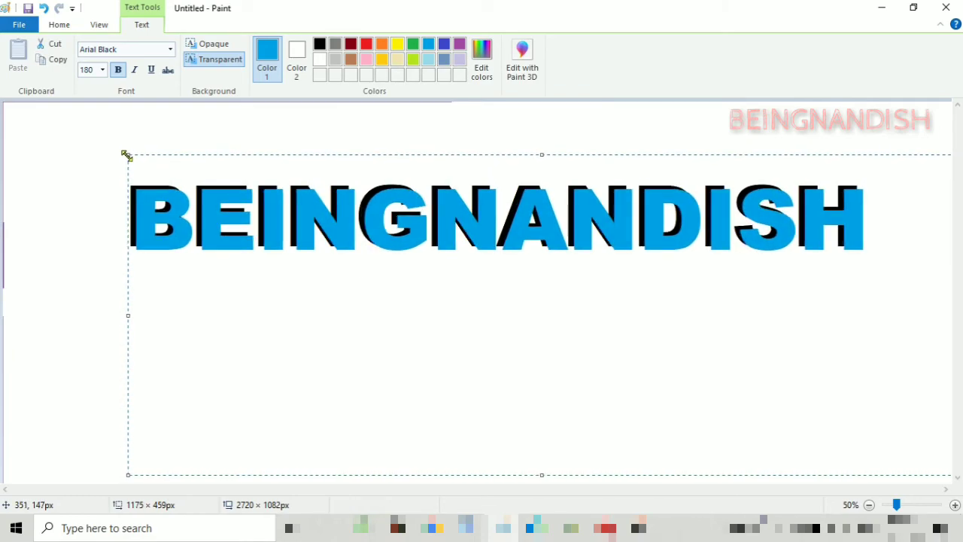
pyautogui.click(79, 239)
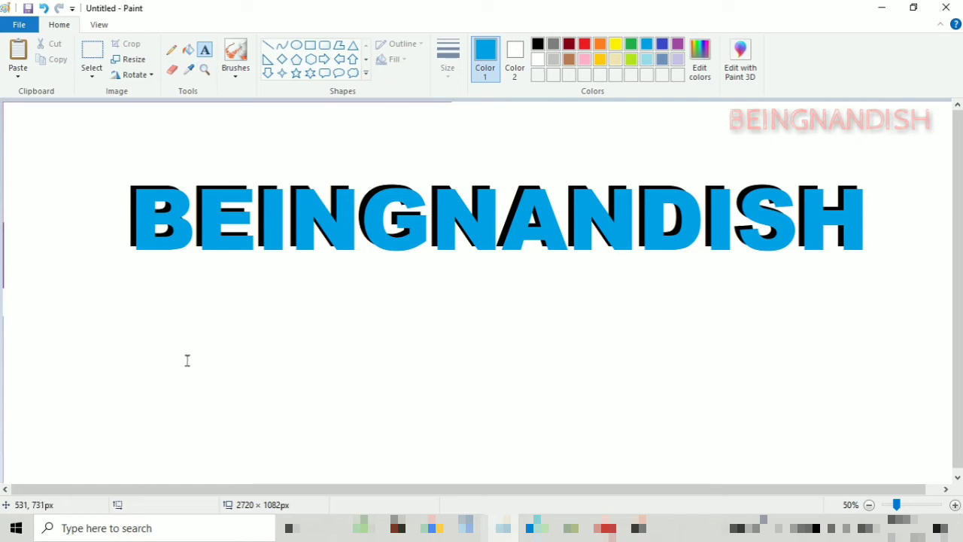
# - Undo the blue and black BEINGNANDISH texts to clear the canvas
pyautogui.click(163, 295)
pyautogui.moveTo(140, 250); pyautogui.dragTo(129, 308)
pyautogui.click(101, 155)
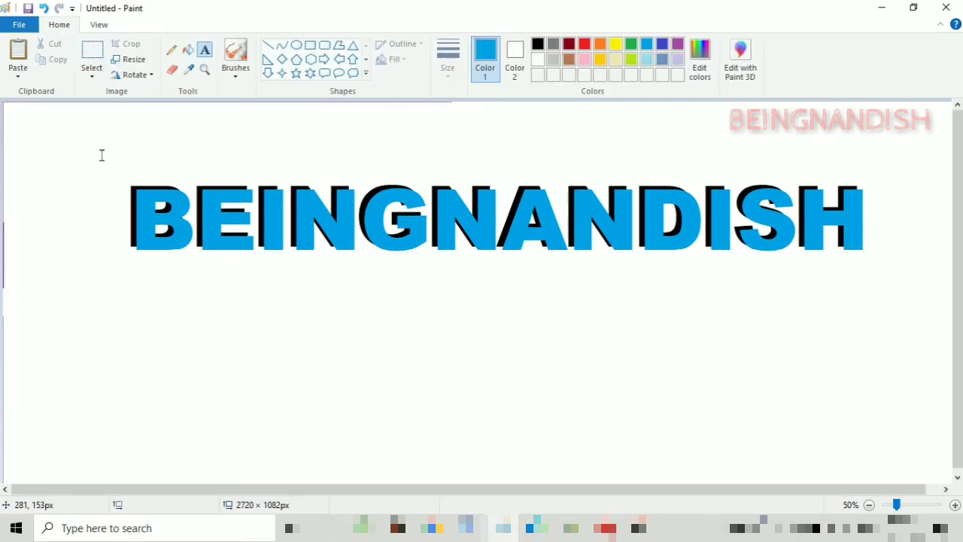
pyautogui.click(44, 10)
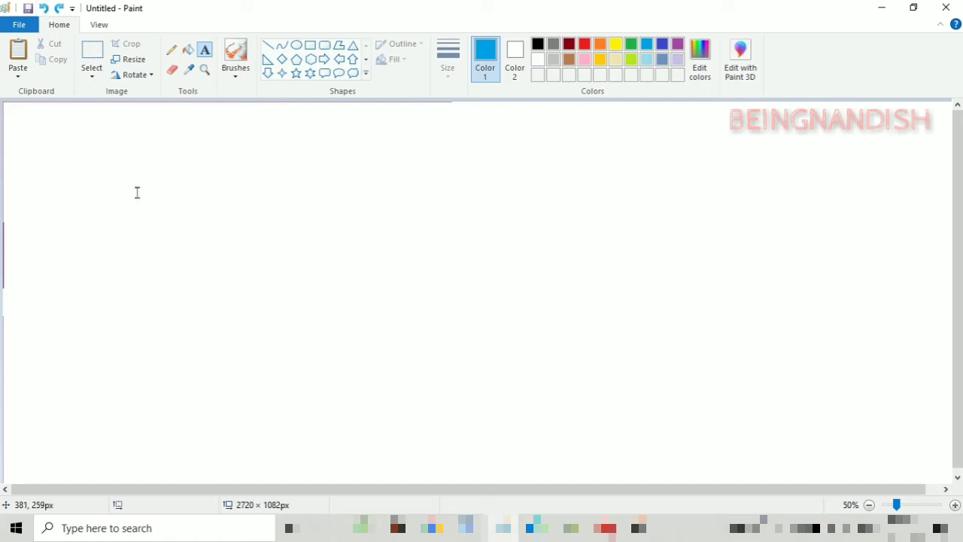
# - Add the text BEINGNANDISH in light blue Arial Black at size 180, enlarging its text box to about 1191 × 320 px
pyautogui.click(137, 161)
pyautogui.moveTo(134, 101); pyautogui.dragTo(135, 148)
pyautogui.write('BE')
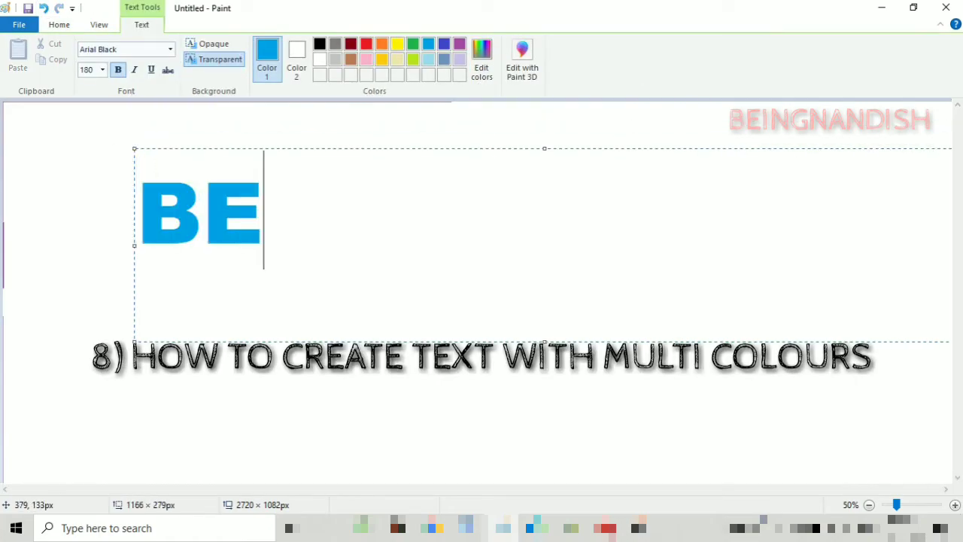
pyautogui.write('INGNAN')
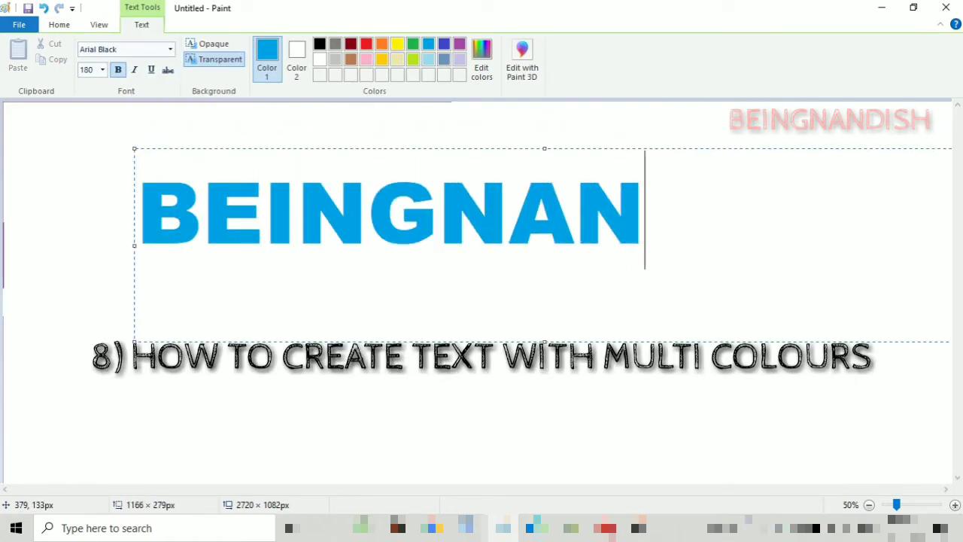
pyautogui.write('DISH')
pyautogui.moveTo(134, 149); pyautogui.dragTo(116, 121)
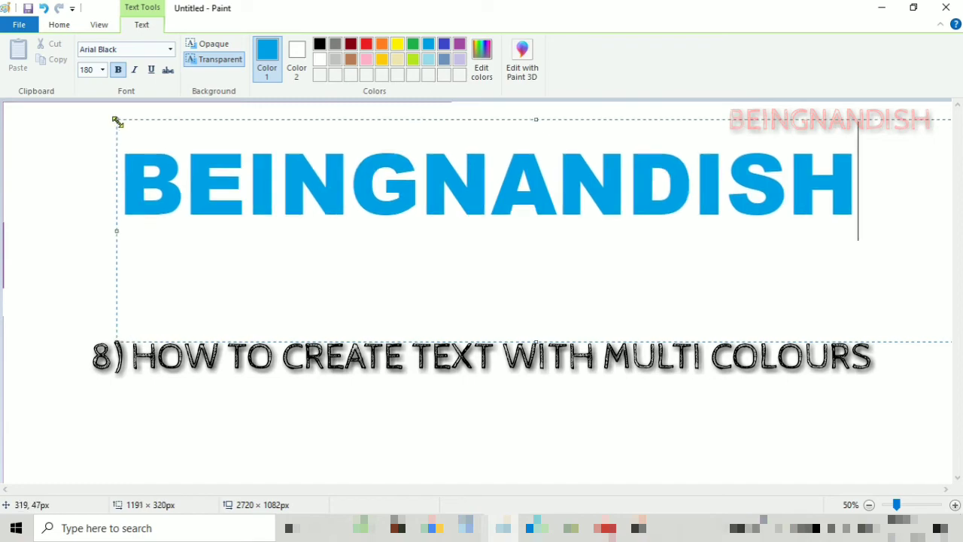
pyautogui.click(82, 200)
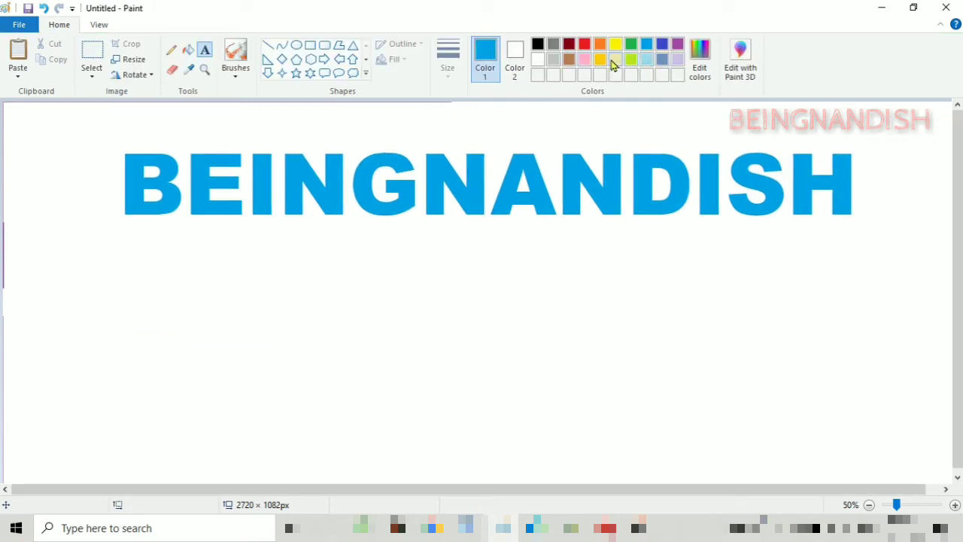
# - Add a red BEINGNANDISH text beneath the blue one and adjust its text box to about 1199 × 328 px
pyautogui.click(584, 46)
pyautogui.click(131, 339)
pyautogui.write('BEI')
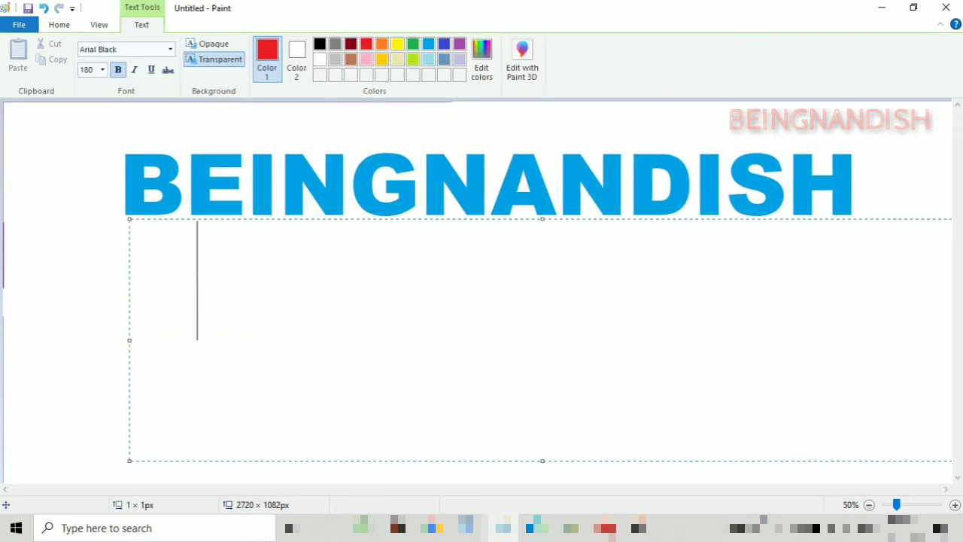
pyautogui.write('NGNANDISH')
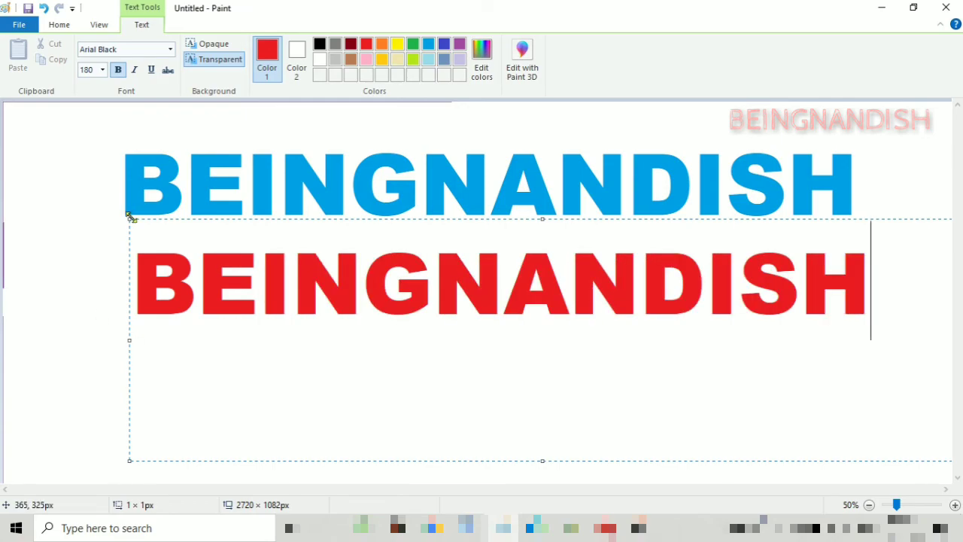
pyautogui.moveTo(130, 219); pyautogui.dragTo(111, 232)
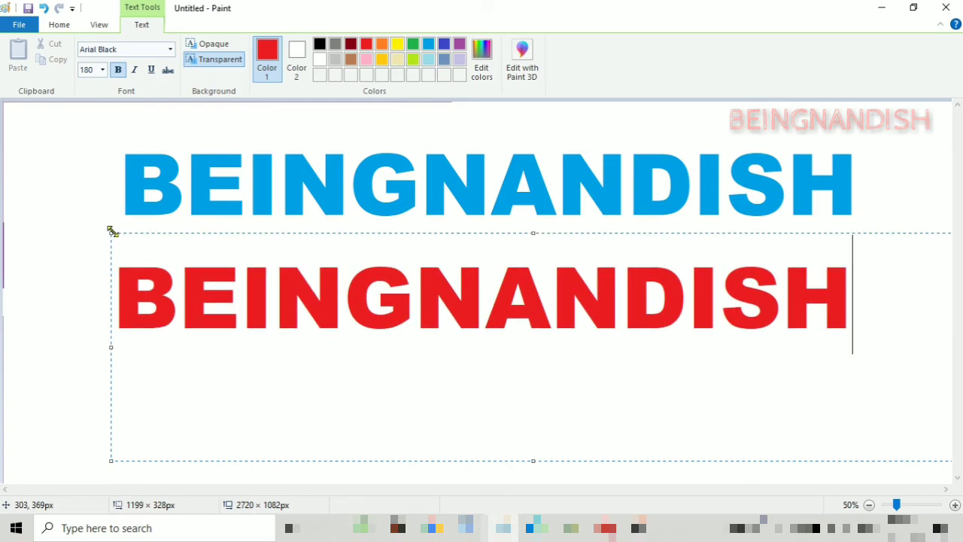
pyautogui.click(76, 257)
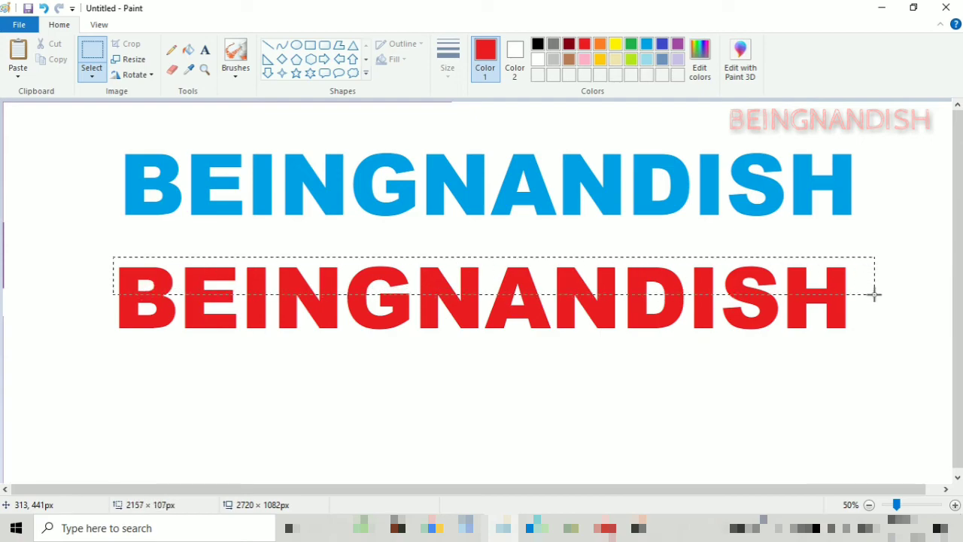
# - Delete the upper half of the red lettering and place its remaining part exactly over the lower half of the blue lettering
pyautogui.moveTo(874, 295); pyautogui.dragTo(875, 296)
pyautogui.press('Delete')
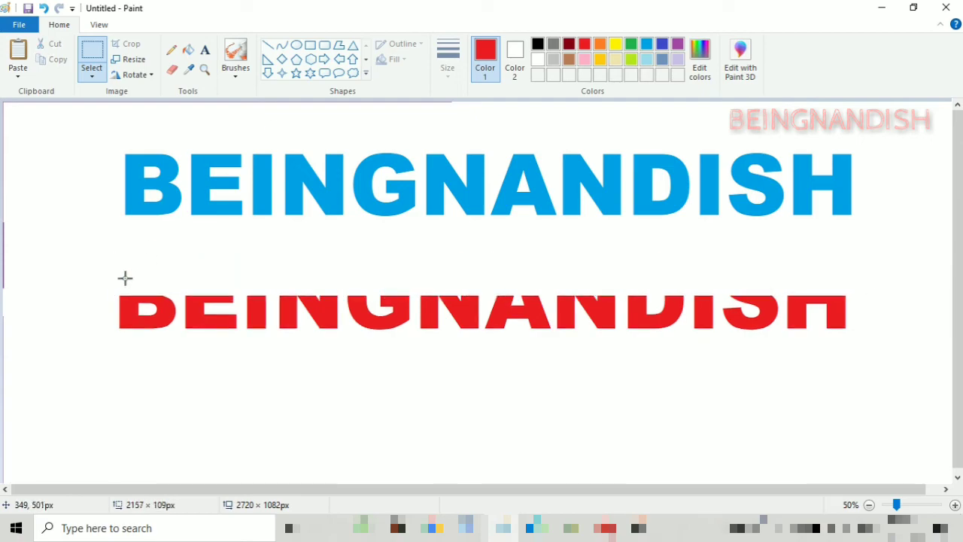
pyautogui.moveTo(125, 279); pyautogui.dragTo(872, 346)
pyautogui.moveTo(585, 322); pyautogui.dragTo(585, 207)
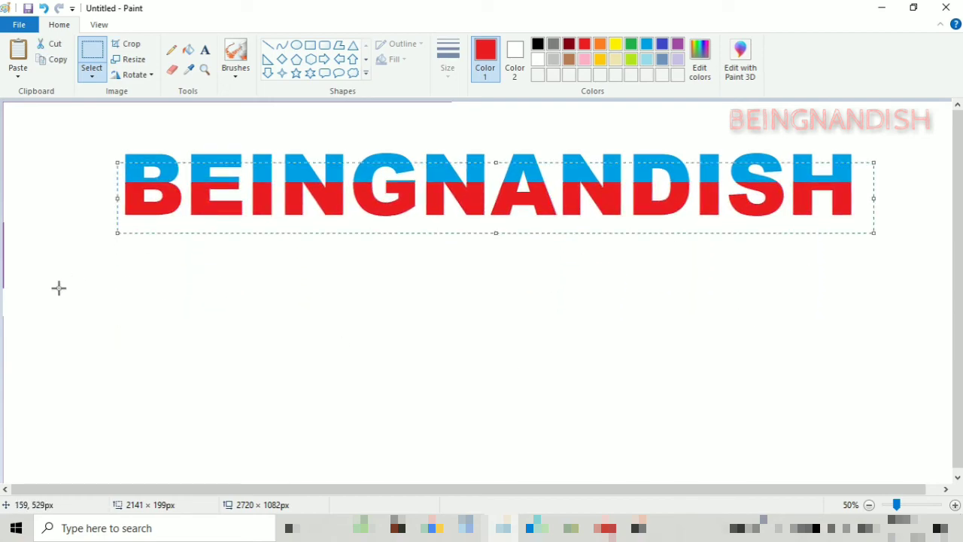
pyautogui.click(65, 281)
# - Add the text INDIA in Arial Black at size 180 below the two-coloured lettering, in a text box about 1092 × 268 px
pyautogui.click(205, 50)
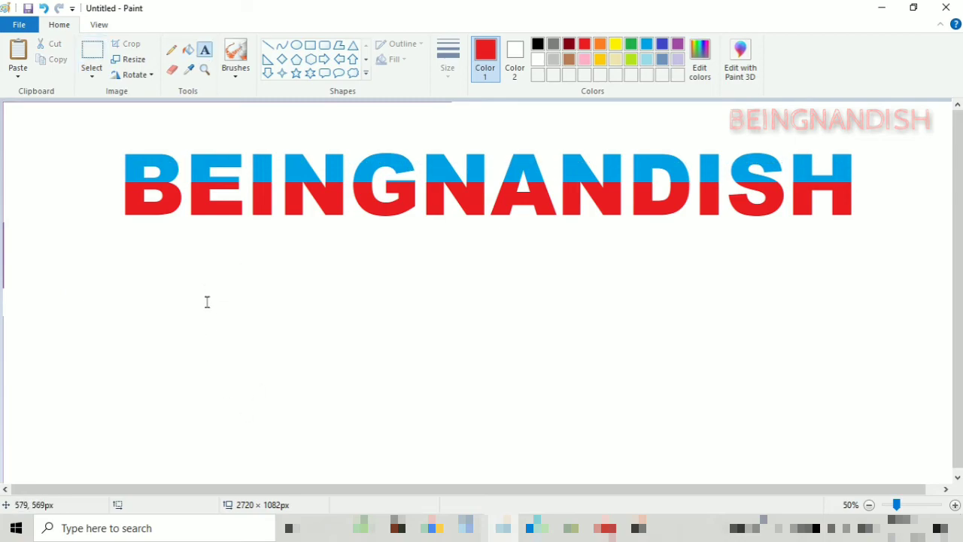
pyautogui.click(207, 158)
pyautogui.moveTo(204, 158); pyautogui.dragTo(186, 217)
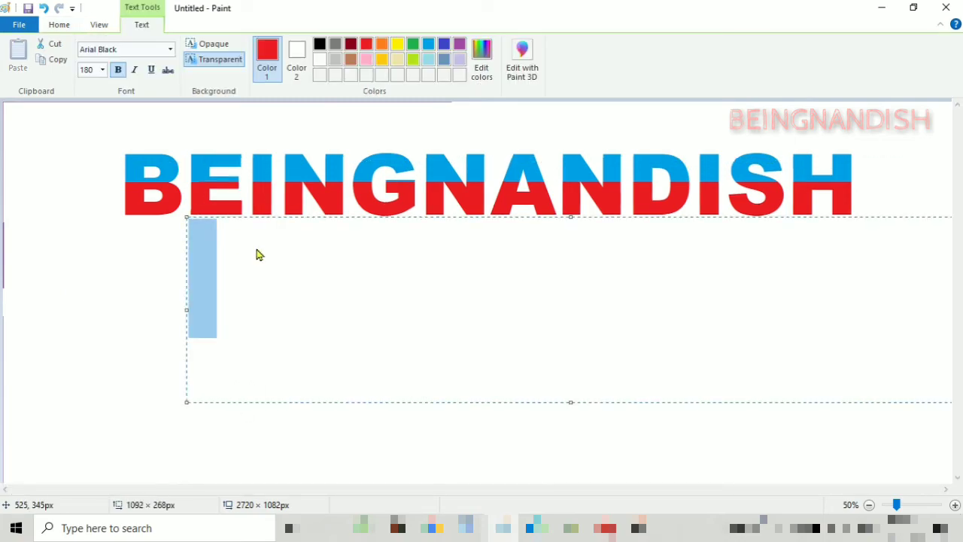
pyautogui.write('INDIA')
# - Recolour the whole INDIA text to a custom orange slightly darker than the palette orange and commit it
pyautogui.moveTo(456, 290); pyautogui.dragTo(186, 290)
pyautogui.click(381, 44)
pyautogui.click(474, 73)
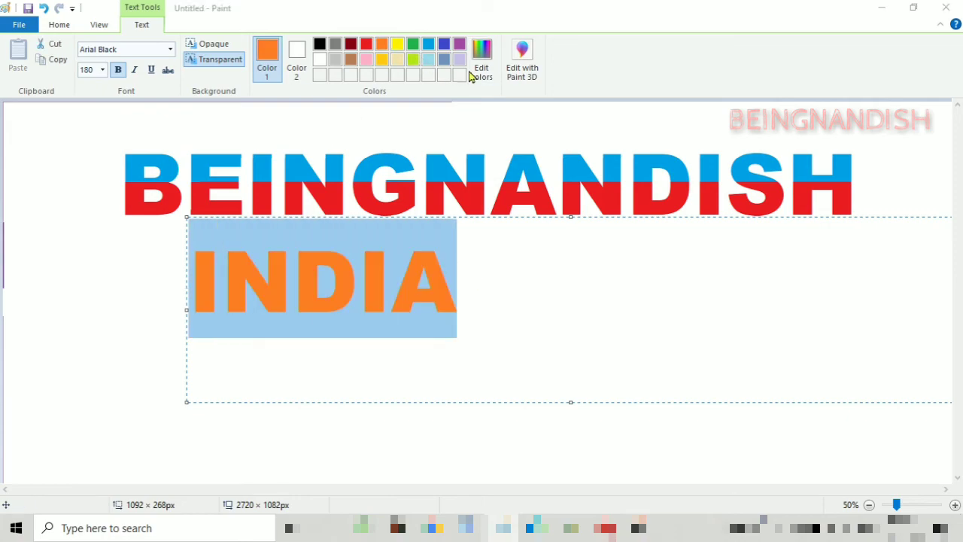
pyautogui.click(632, 238)
pyautogui.click(351, 359)
pyautogui.click(195, 316)
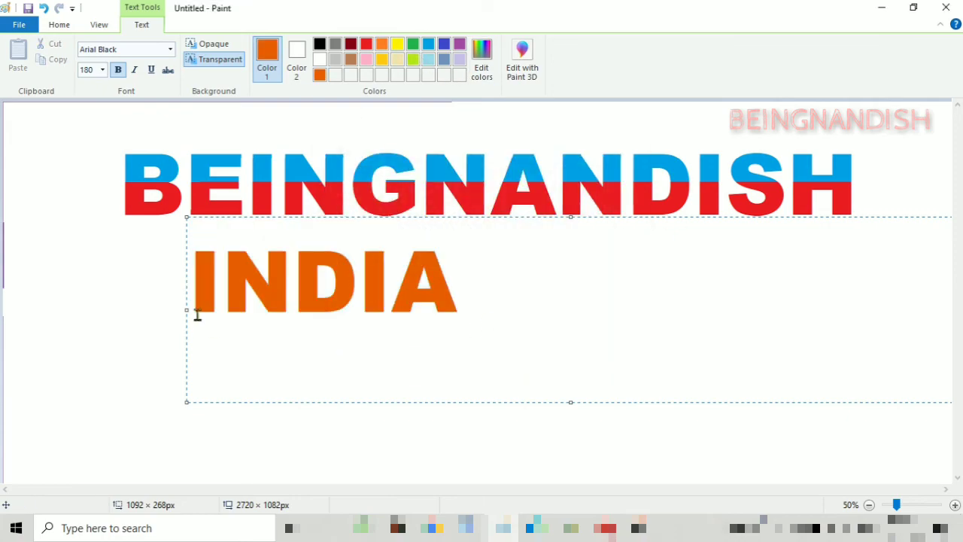
pyautogui.click(140, 343)
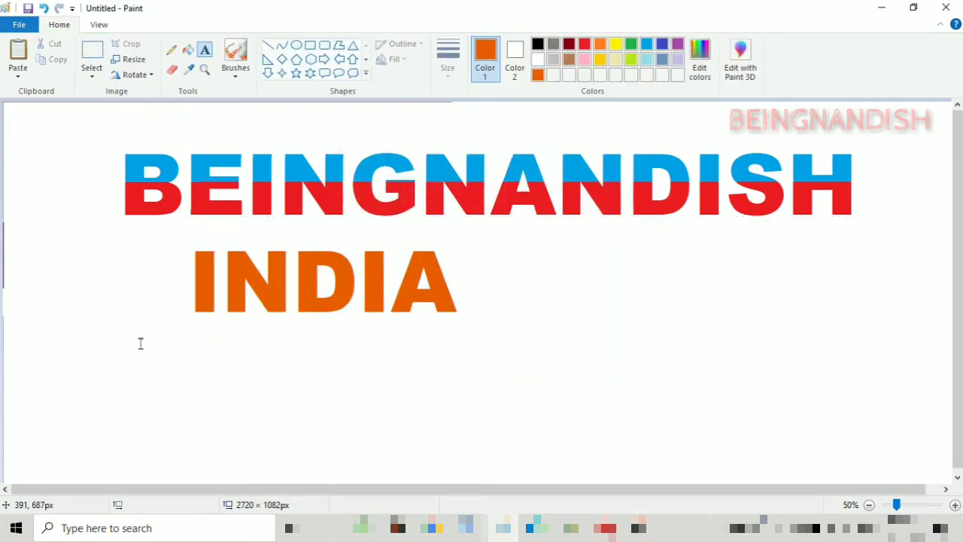
# - Mix a light grey of RGB 235, 235, 235 and add a second INDIA text in it beside the orange one
pyautogui.click(553, 59)
pyautogui.click(700, 59)
pyautogui.click(632, 179)
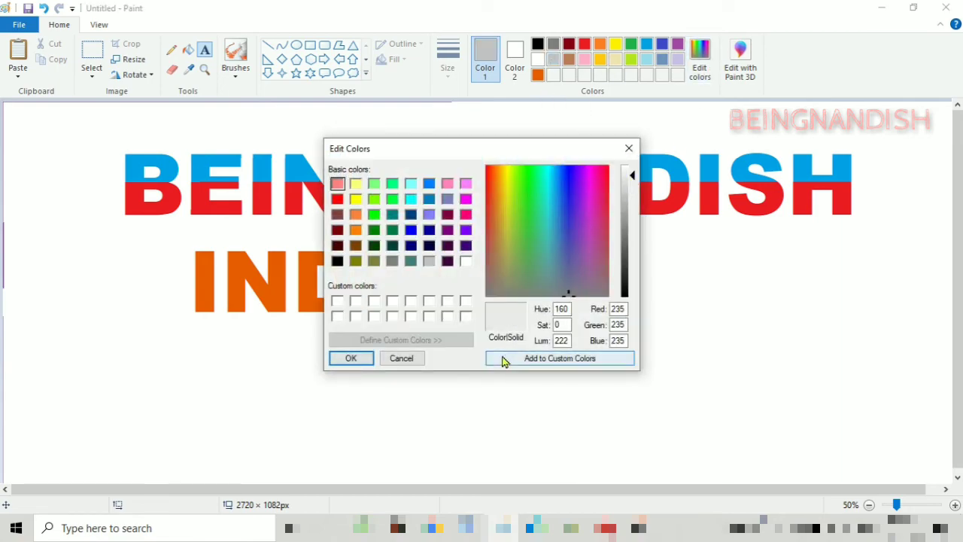
pyautogui.click(351, 358)
pyautogui.click(517, 302)
pyautogui.moveTo(507, 172); pyautogui.dragTo(495, 230)
pyautogui.write('INDIA')
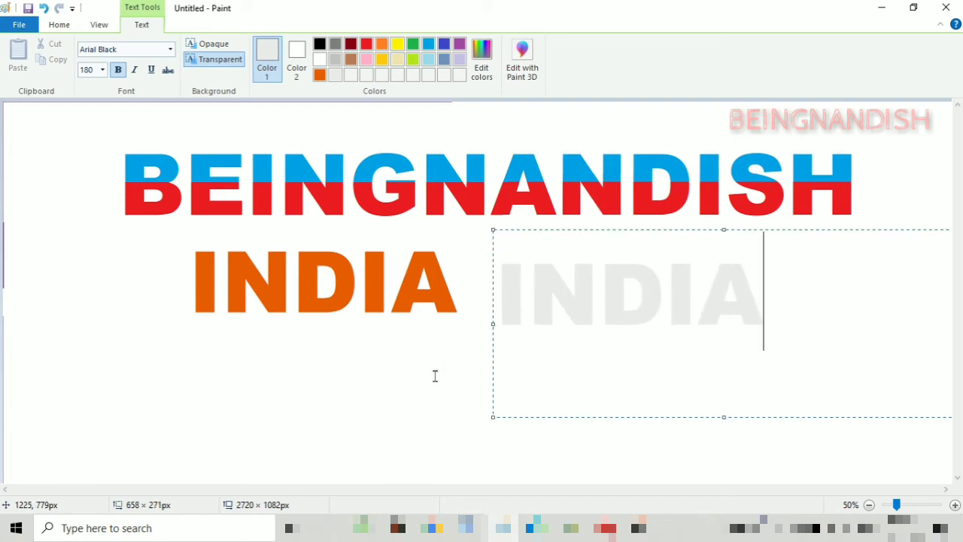
pyautogui.click(434, 376)
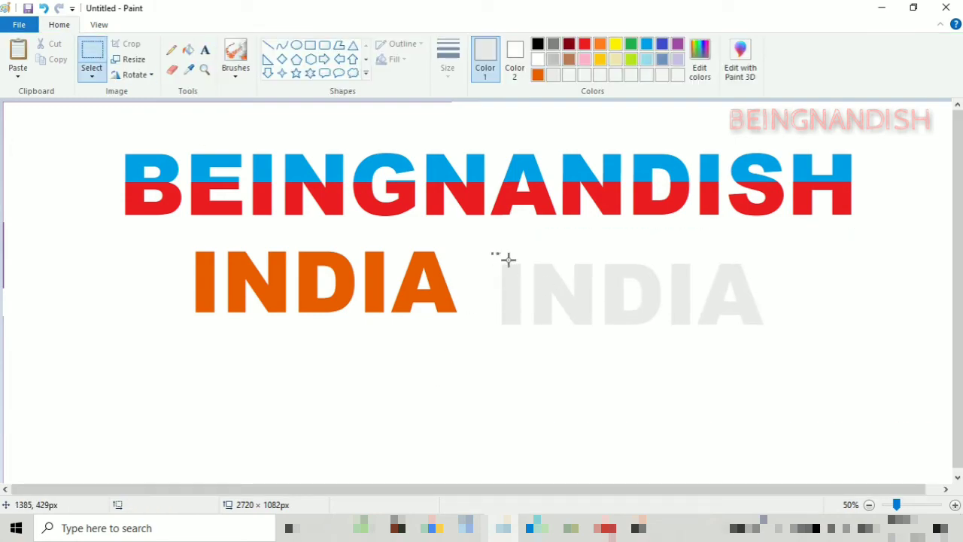
# - Delete the upper and lower parts of the light grey INDIA and move the remaining strip over the middle of the orange INDIA
pyautogui.moveTo(769, 281); pyautogui.dragTo(769, 283)
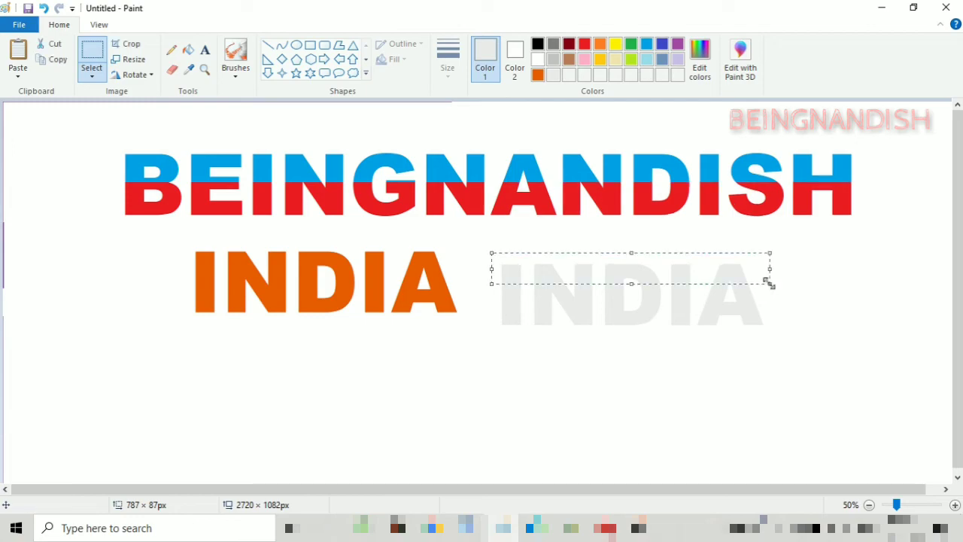
pyautogui.press('Delete')
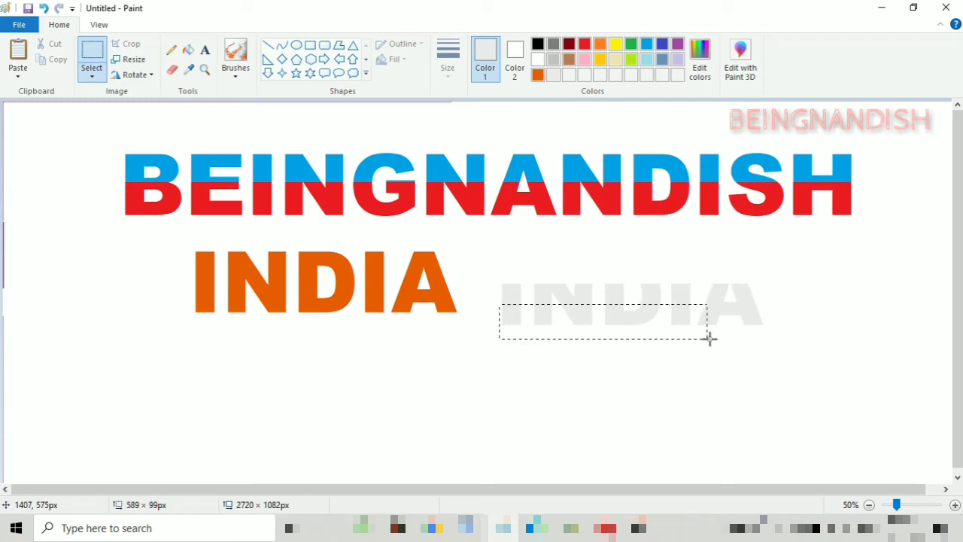
pyautogui.moveTo(795, 343); pyautogui.dragTo(795, 344)
pyautogui.press('Delete')
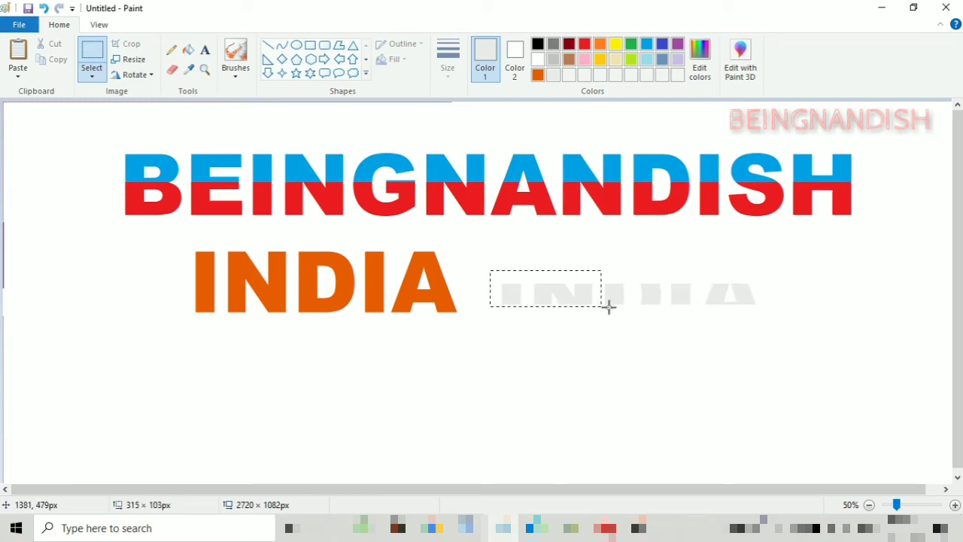
pyautogui.moveTo(609, 307); pyautogui.dragTo(385, 281)
pyautogui.click(575, 277)
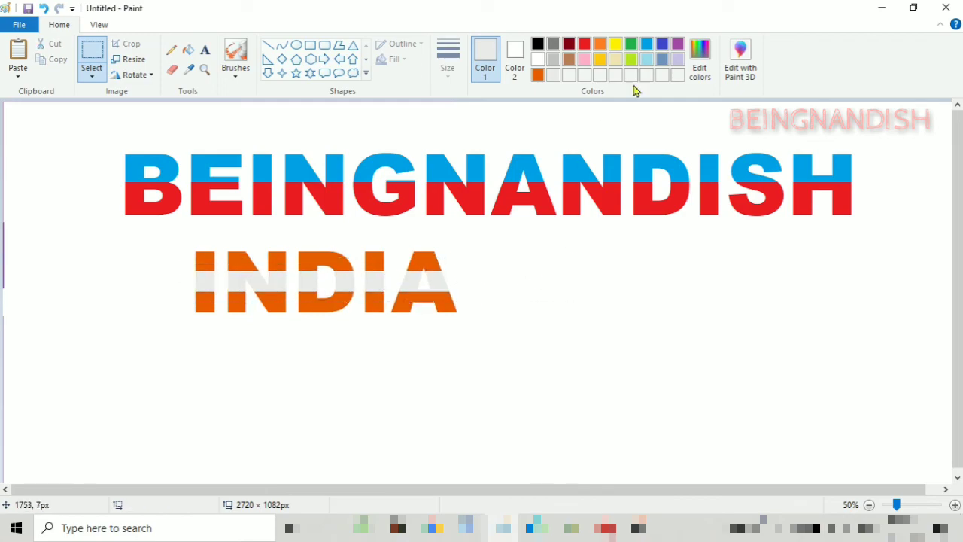
# - Mix a dark green of RGB 23, 125, 54, add it to the custom colors and make it Color 1
pyautogui.click(630, 44)
pyautogui.click(700, 60)
pyautogui.moveTo(631, 243); pyautogui.dragTo(632, 260)
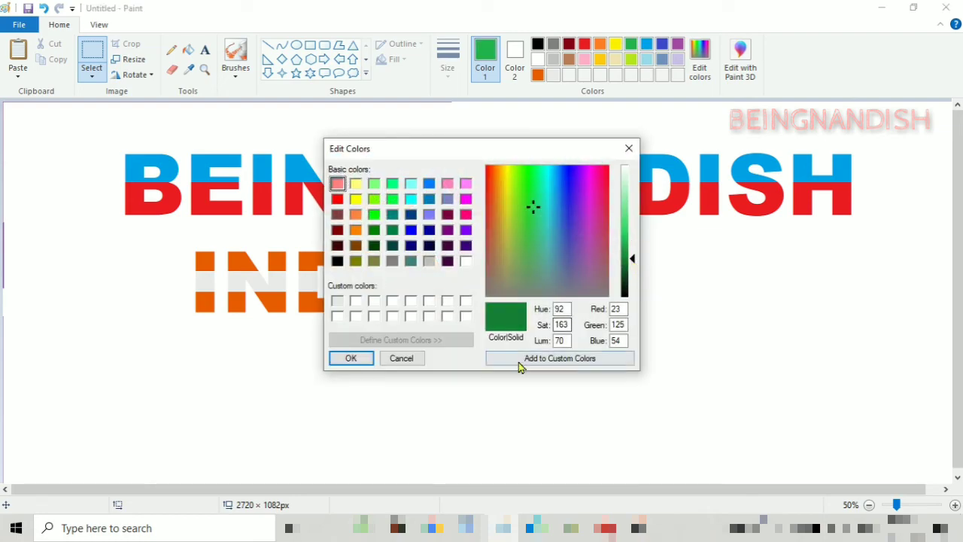
pyautogui.click(519, 362)
pyautogui.click(353, 359)
# - Fill the orange lower parts of all five INDIA letters with the dark green
pyautogui.click(188, 50)
pyautogui.click(212, 304)
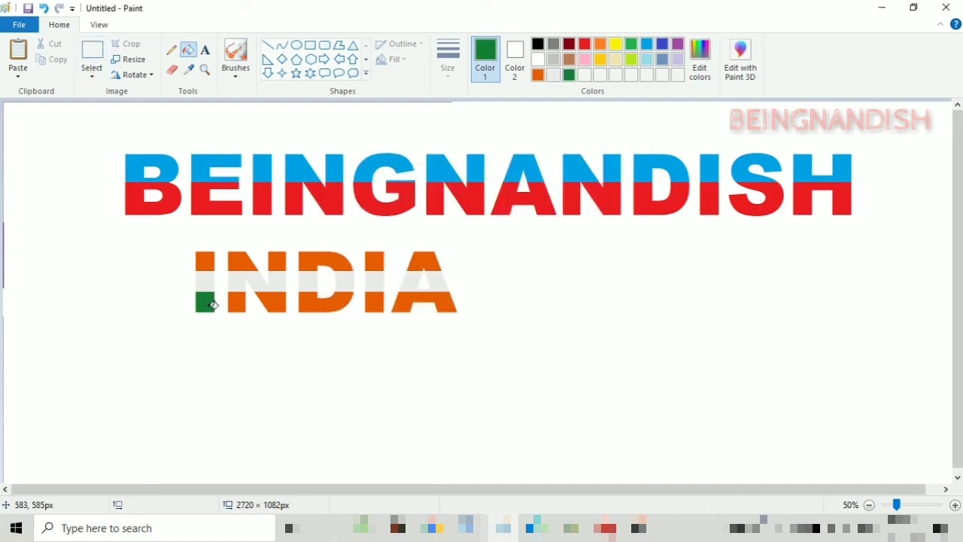
pyautogui.click(277, 301)
pyautogui.click(324, 304)
pyautogui.click(369, 303)
pyautogui.click(407, 302)
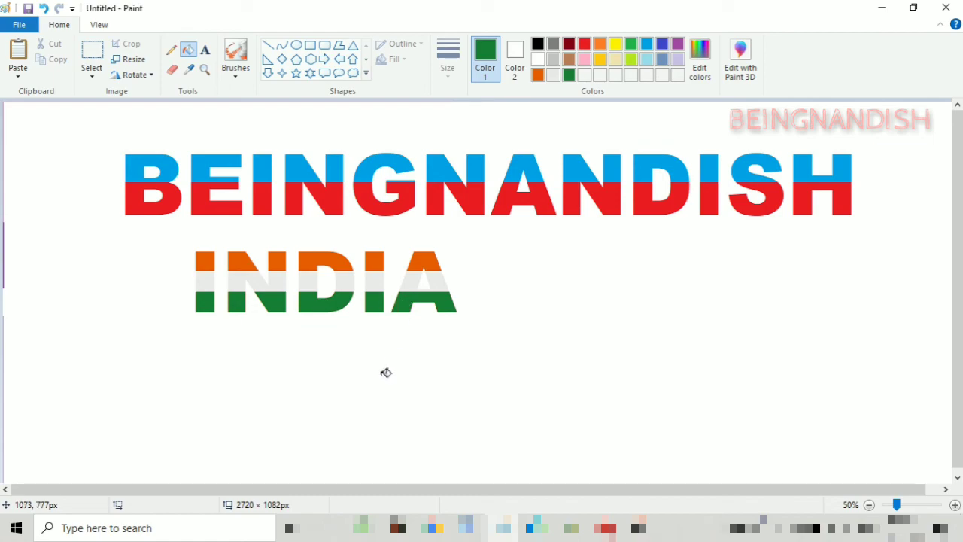
pyautogui.click(100, 25)
pyautogui.click(19, 59)
pyautogui.scroll(-2, 422, 286)
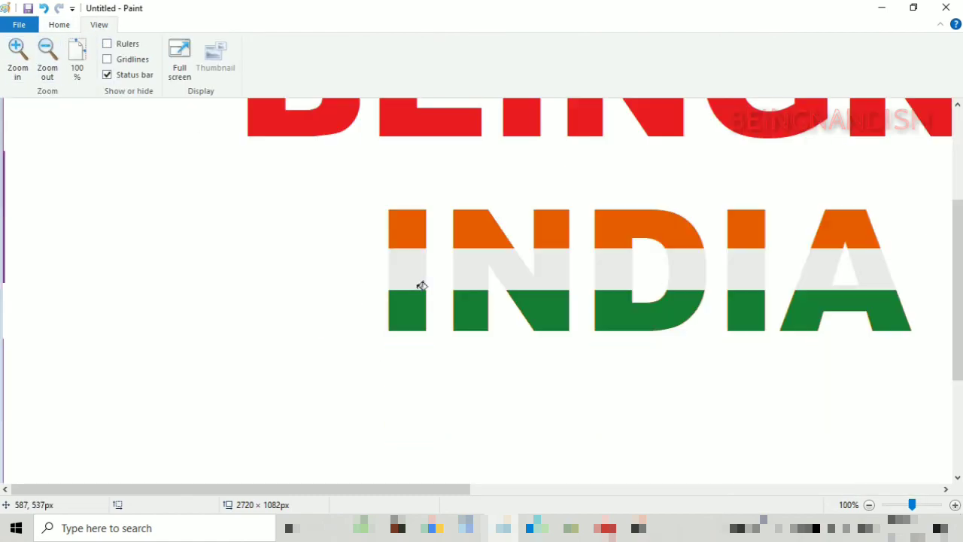
pyautogui.scroll(1, 419, 285)
pyautogui.click(47, 75)
pyautogui.click(64, 25)
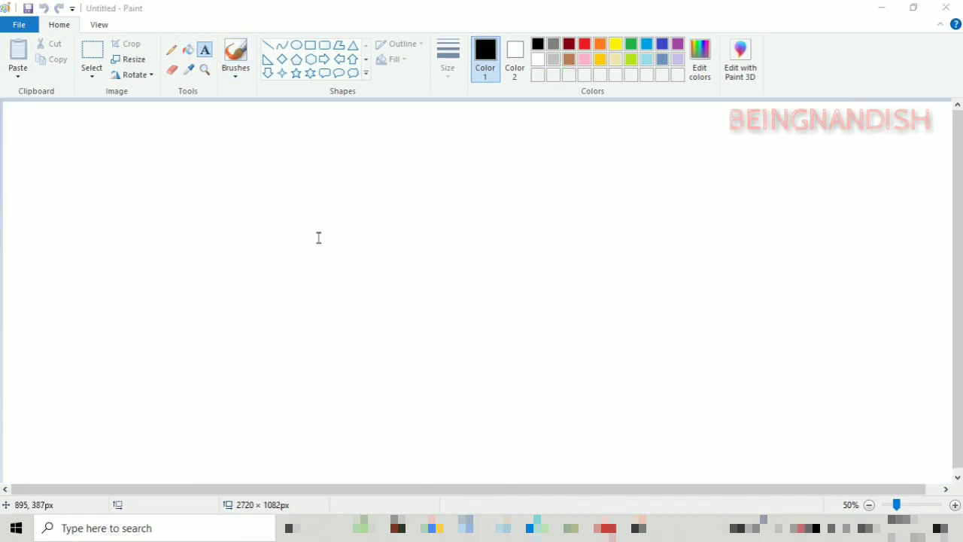
# - Add the text BEINGNANDISH in the upper part of the canvas and set its font size to 72
pyautogui.click(282, 214)
pyautogui.write('BEIB')
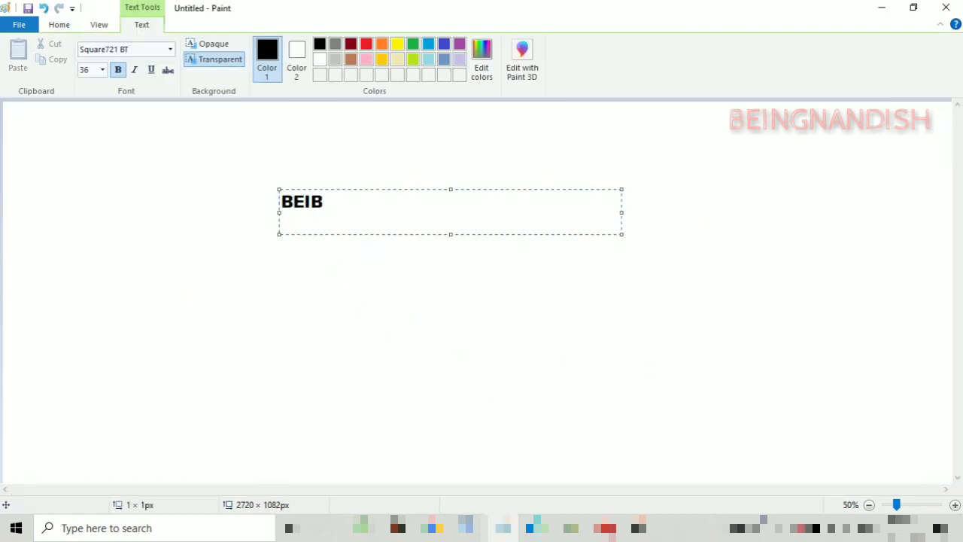
pyautogui.press('BackSpace')
pyautogui.write('NGNANDISH')
pyautogui.moveTo(519, 226); pyautogui.dragTo(284, 212)
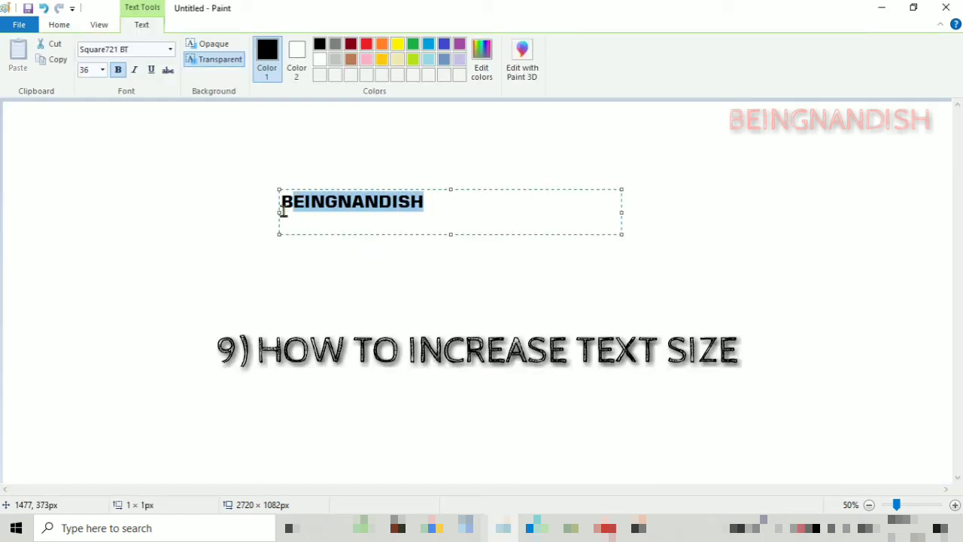
pyautogui.click(102, 70)
pyautogui.click(89, 267)
pyautogui.click(419, 267)
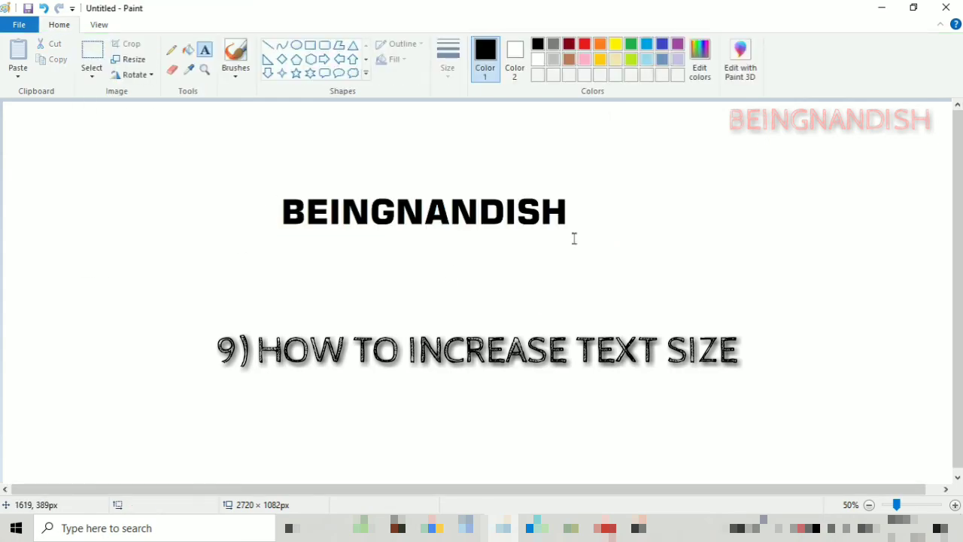
# - Add a second BEINGNANDISH text below the first one
pyautogui.click(579, 224)
pyautogui.click(283, 331)
pyautogui.click(288, 310)
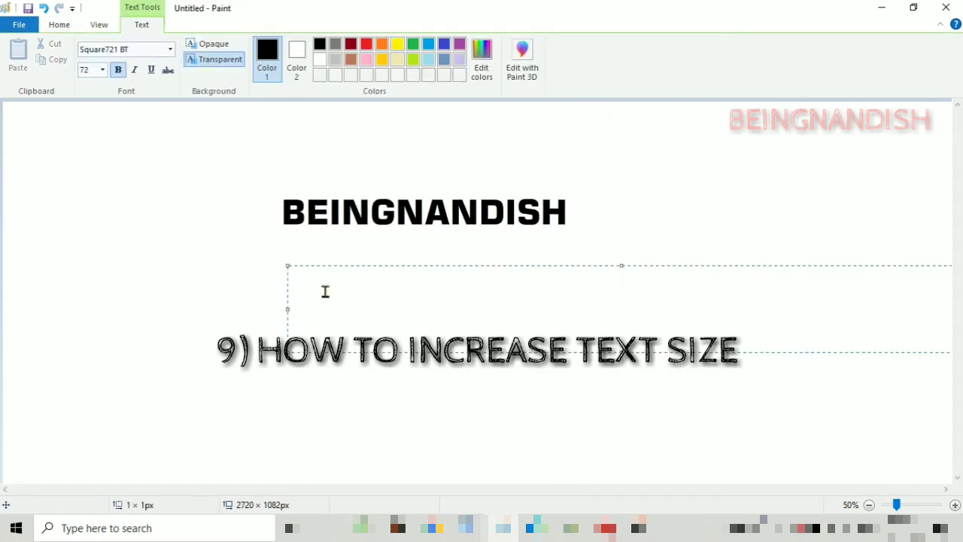
pyautogui.write('BEING')
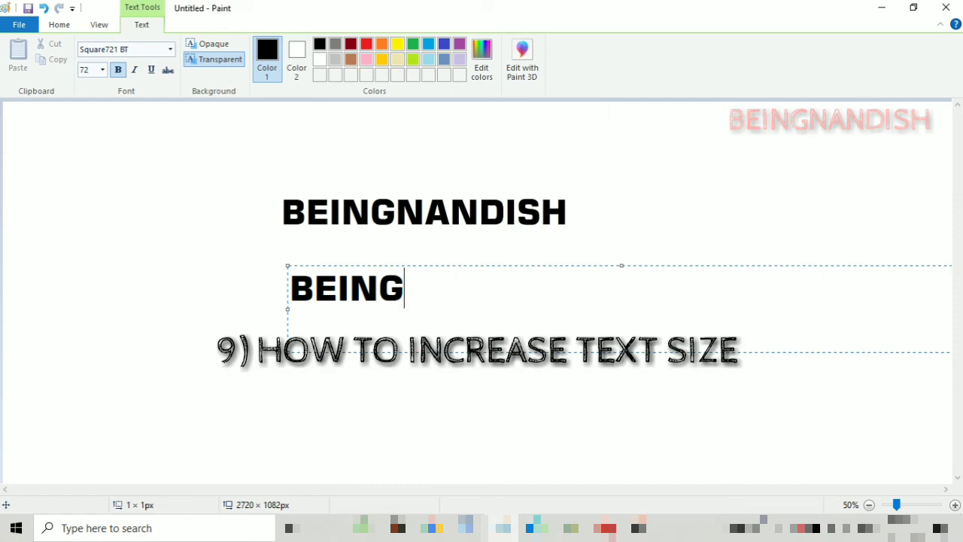
pyautogui.write('NANDISH')
# - Enlarge the second BEINGNANDISH text to font size 100, followed by the custom size 150
pyautogui.moveTo(569, 299); pyautogui.dragTo(289, 307)
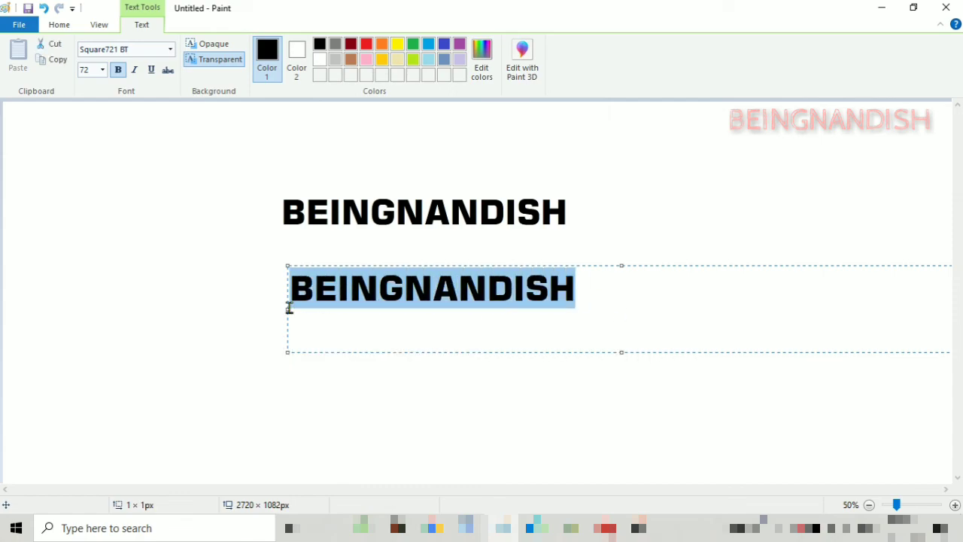
pyautogui.click(88, 70)
pyautogui.write('100')
pyautogui.press('Return')
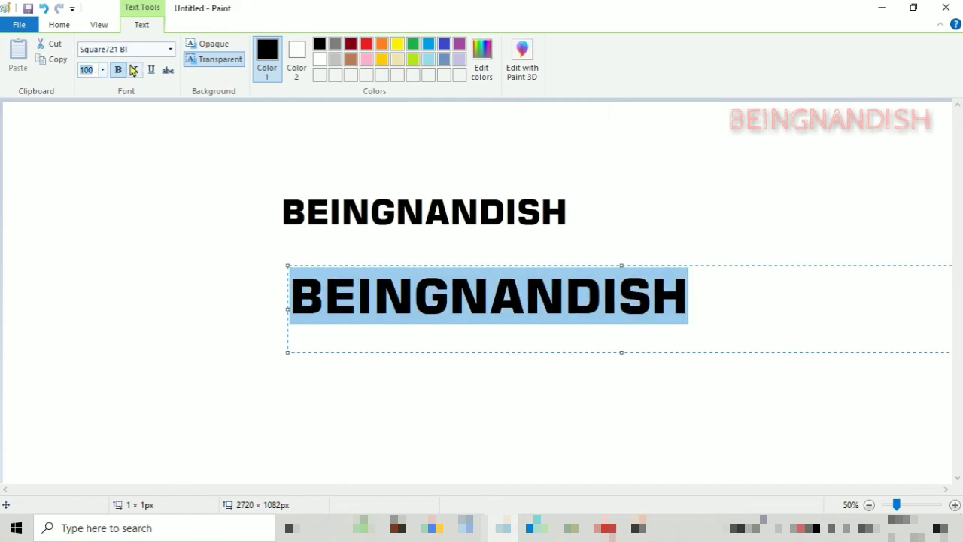
pyautogui.write('150')
pyautogui.click(736, 318)
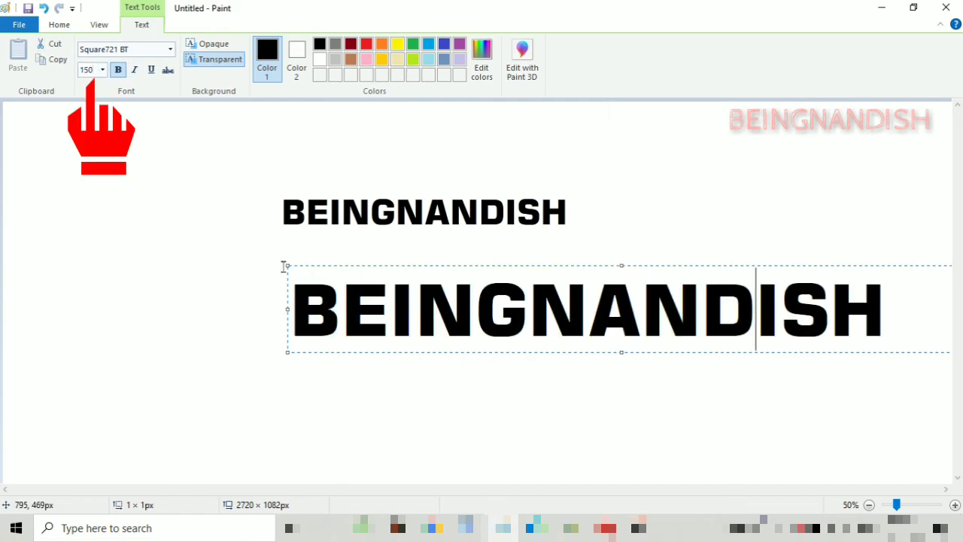
# - Extend the second text's box up and to the left, and set its font size to 200
pyautogui.moveTo(287, 266); pyautogui.dragTo(165, 234)
pyautogui.moveTo(763, 278); pyautogui.dragTo(168, 278)
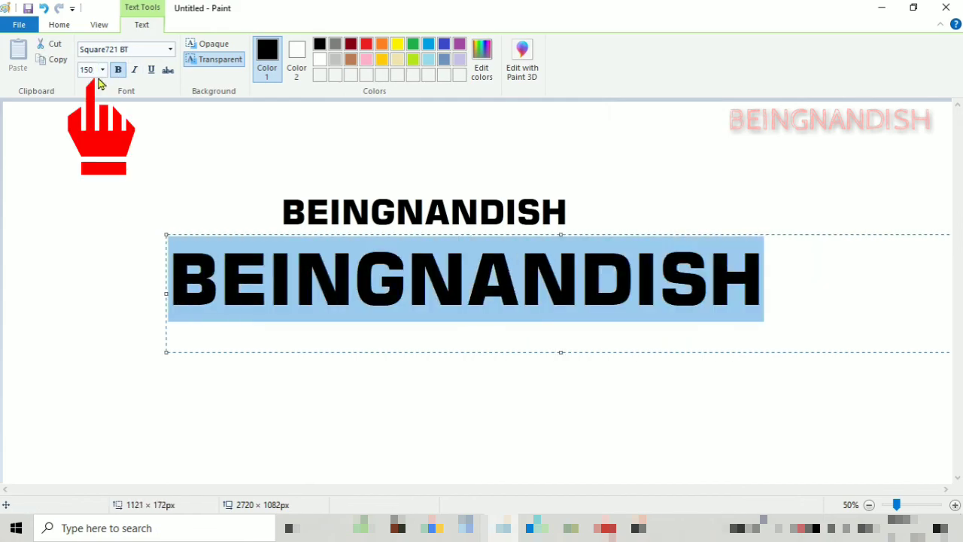
pyautogui.click(97, 75)
pyautogui.write('200')
pyautogui.press('Return')
pyautogui.click(570, 456)
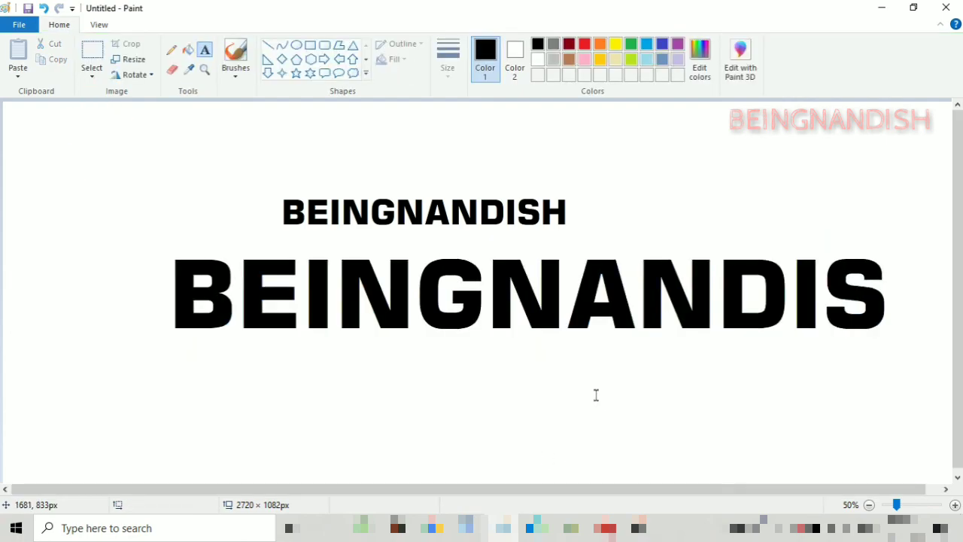
# - Undo both BEINGNANDISH texts and draw a horizontal black line about 1575 px long using the third thickness option
pyautogui.click(49, 15)
pyautogui.click(49, 15)
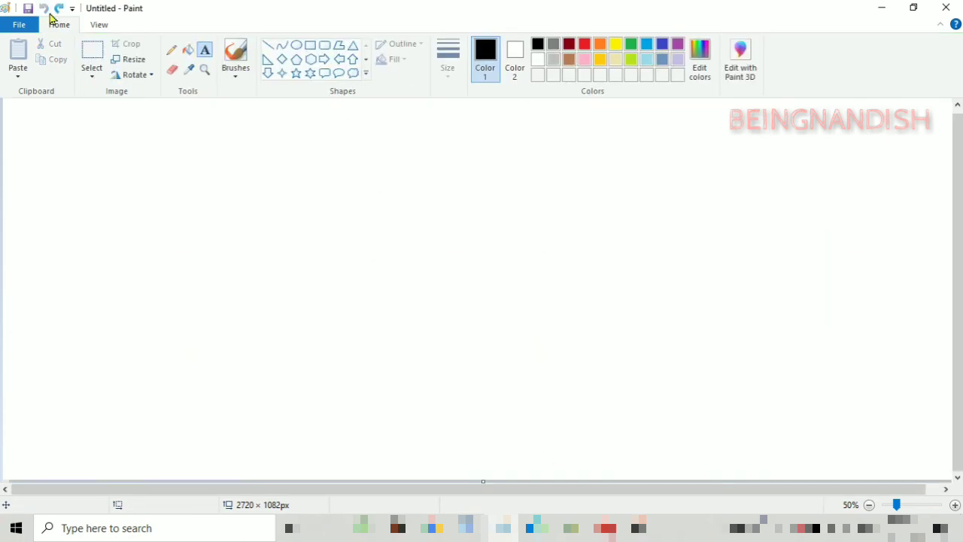
pyautogui.click(267, 45)
pyautogui.click(448, 58)
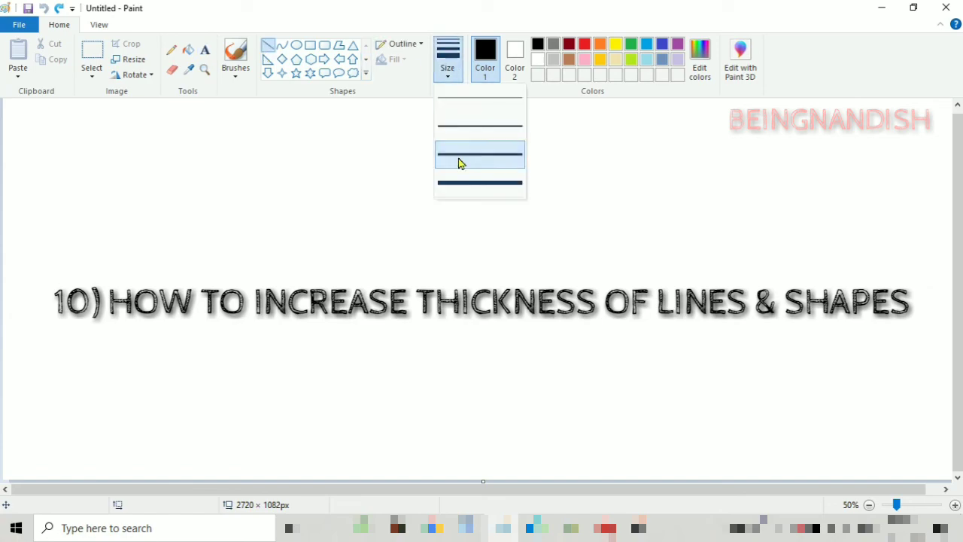
pyautogui.click(458, 160)
pyautogui.moveTo(226, 218); pyautogui.dragTo(698, 250)
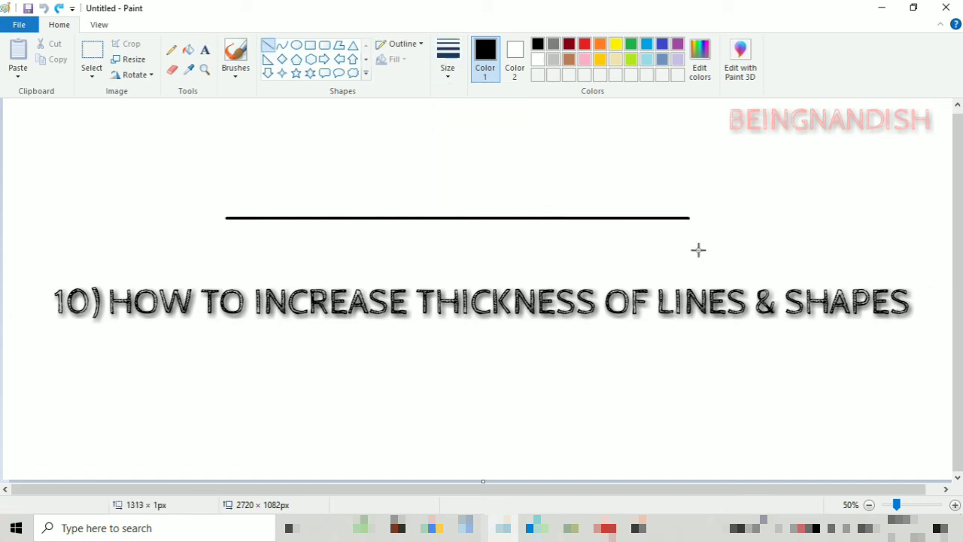
# - Set the horizontal line to the thickest size option and increase its thickness well beyond that preset
pyautogui.click(447, 59)
pyautogui.click(471, 182)
pyautogui.click(448, 59)
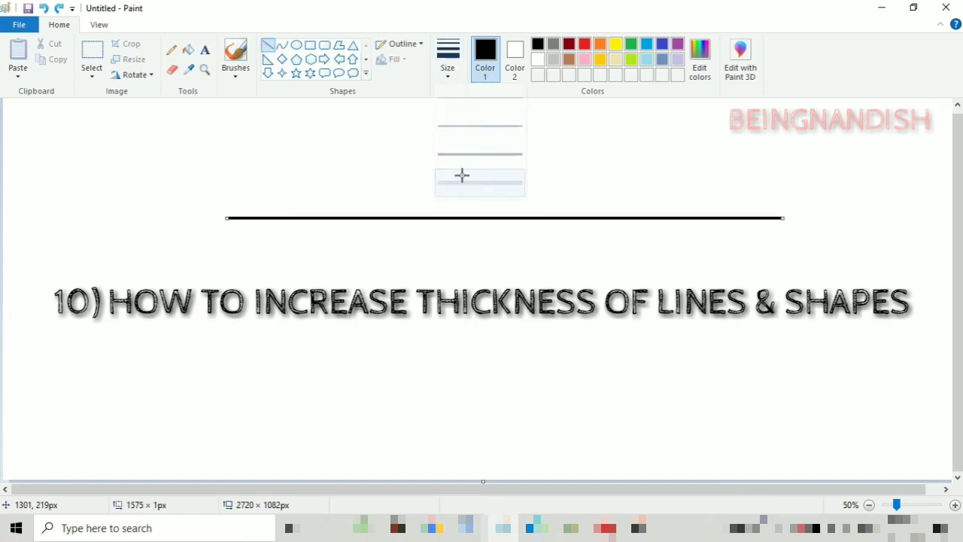
pyautogui.click(462, 175)
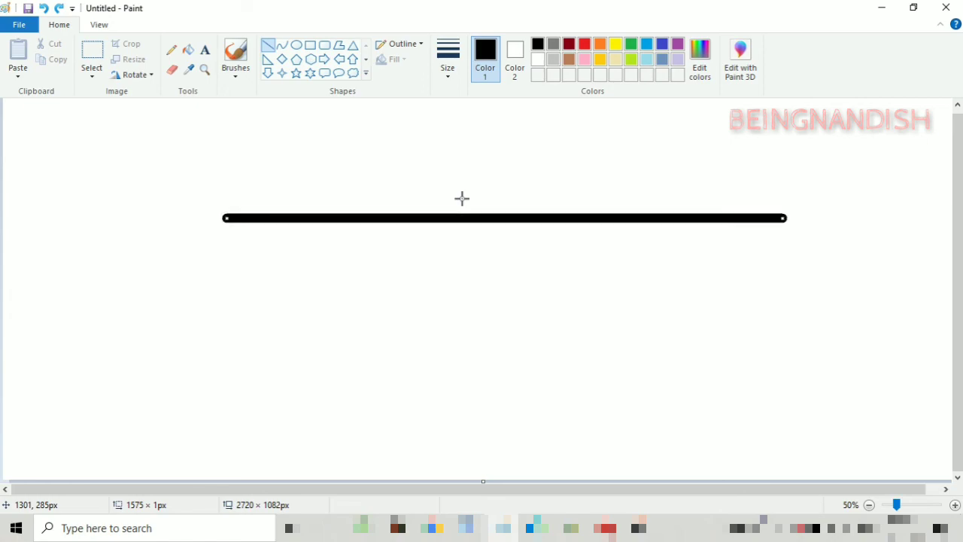
pyautogui.hotkey('ctrl', '+')
pyautogui.hotkey('ctrl', '+')
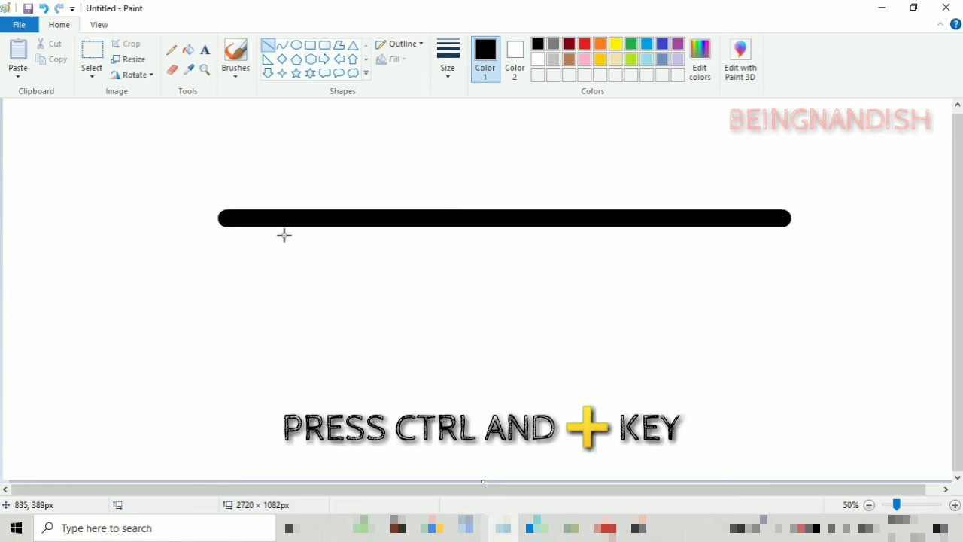
# - Draw a circle about 391 px across below the line and thicken its outline until it matches the line
pyautogui.click(448, 59)
pyautogui.click(447, 179)
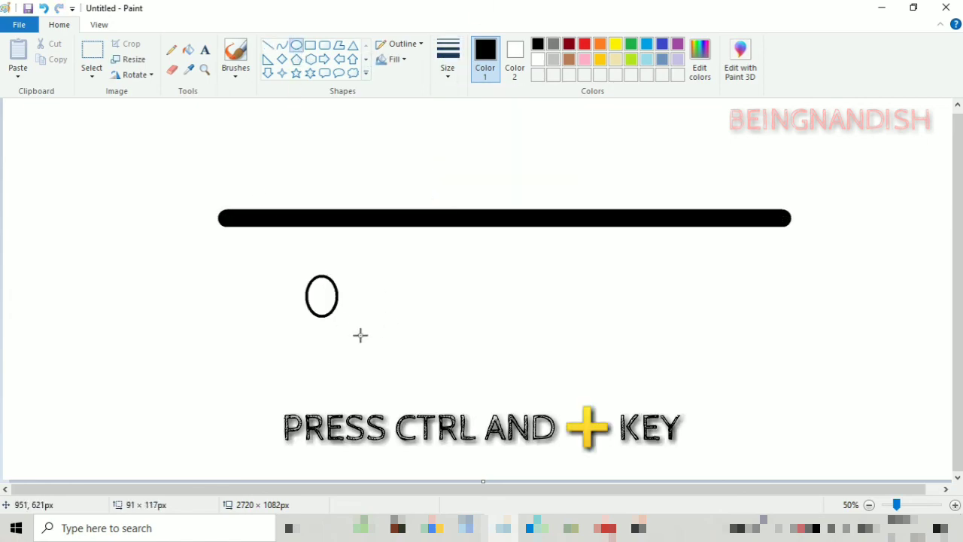
pyautogui.moveTo(360, 335); pyautogui.dragTo(444, 412)
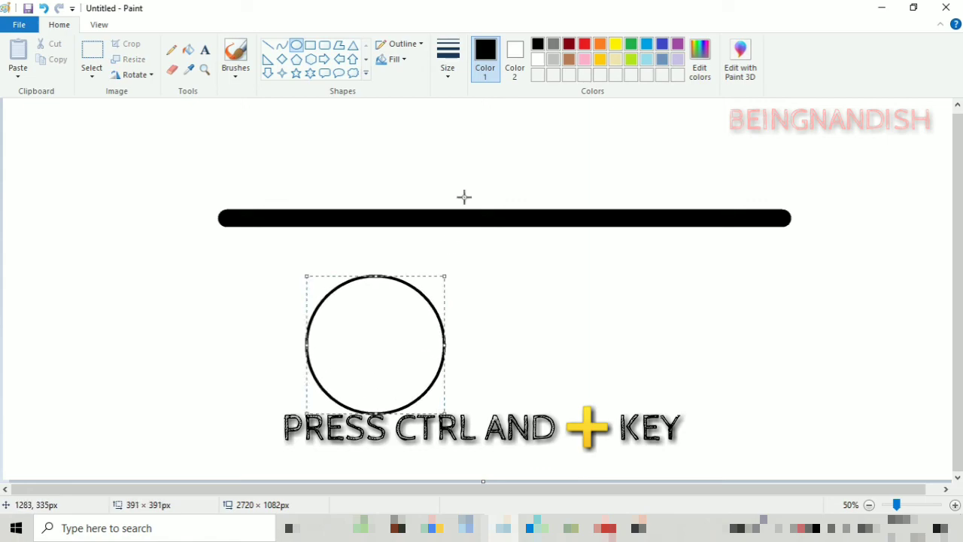
pyautogui.hotkey('ctrl', '+')
pyautogui.hotkey('ctrl', '+')
pyautogui.hotkey('ctrl', '+')
pyautogui.hotkey('ctrl', '+')
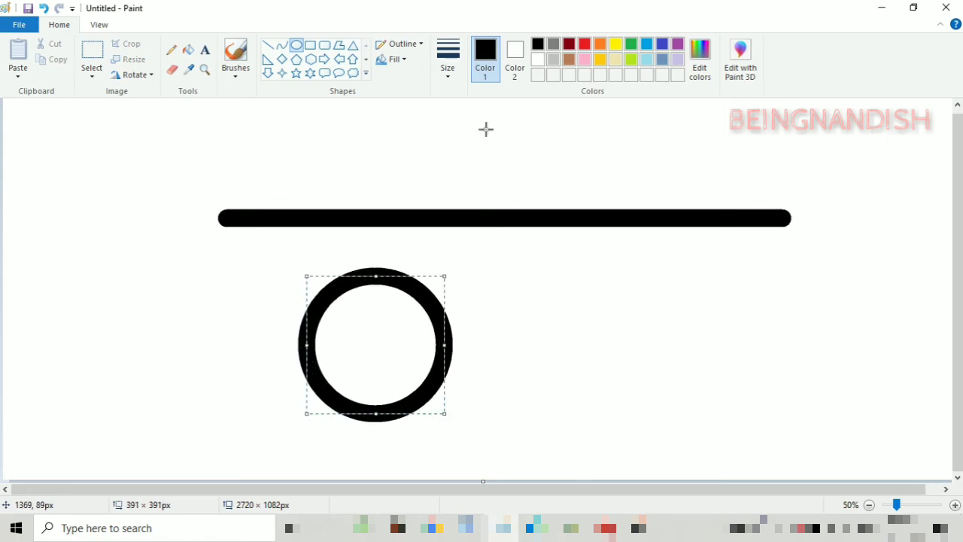
# - Draw a triangle about 423 × 423 px beside the circle with the same thick outline
pyautogui.click(498, 327)
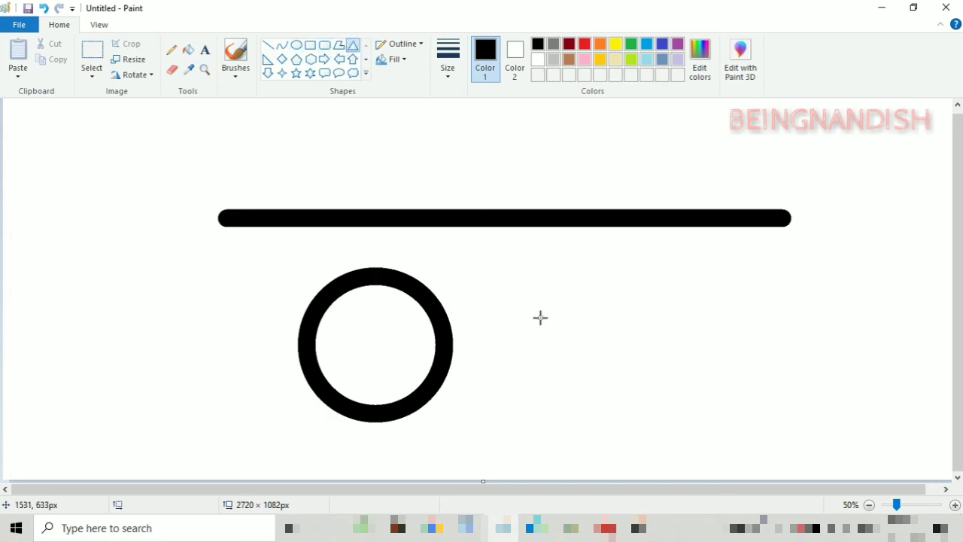
pyautogui.moveTo(509, 262); pyautogui.dragTo(659, 410)
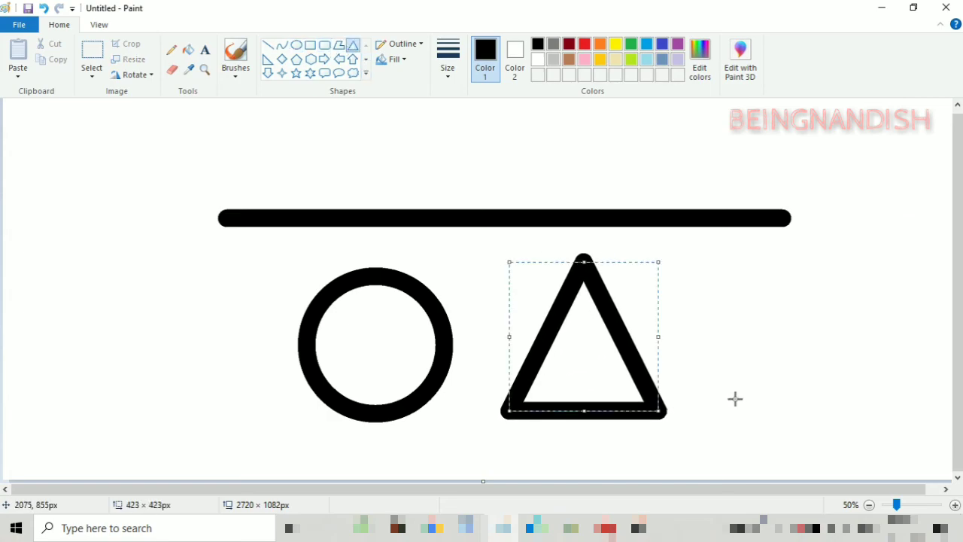
pyautogui.click(736, 398)
# - Undo the triangle, the circle and the thick line to clear the canvas
pyautogui.click(448, 59)
pyautogui.click(49, 11)
pyautogui.click(48, 11)
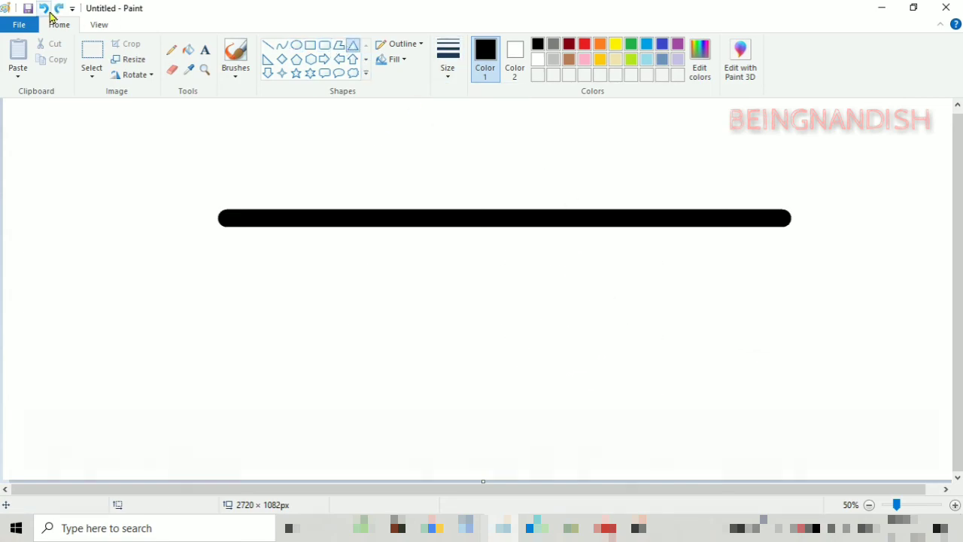
pyautogui.click(49, 10)
pyautogui.click(59, 9)
pyautogui.click(44, 9)
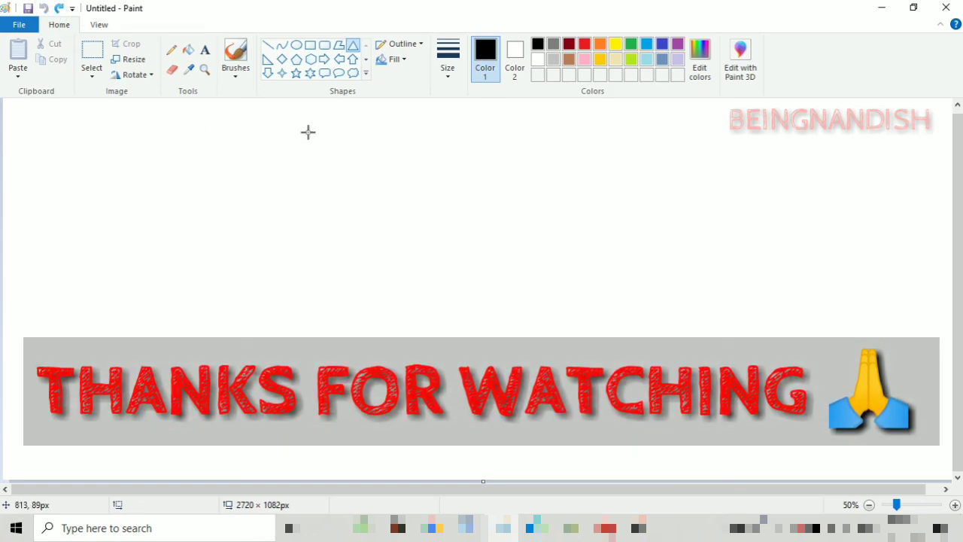